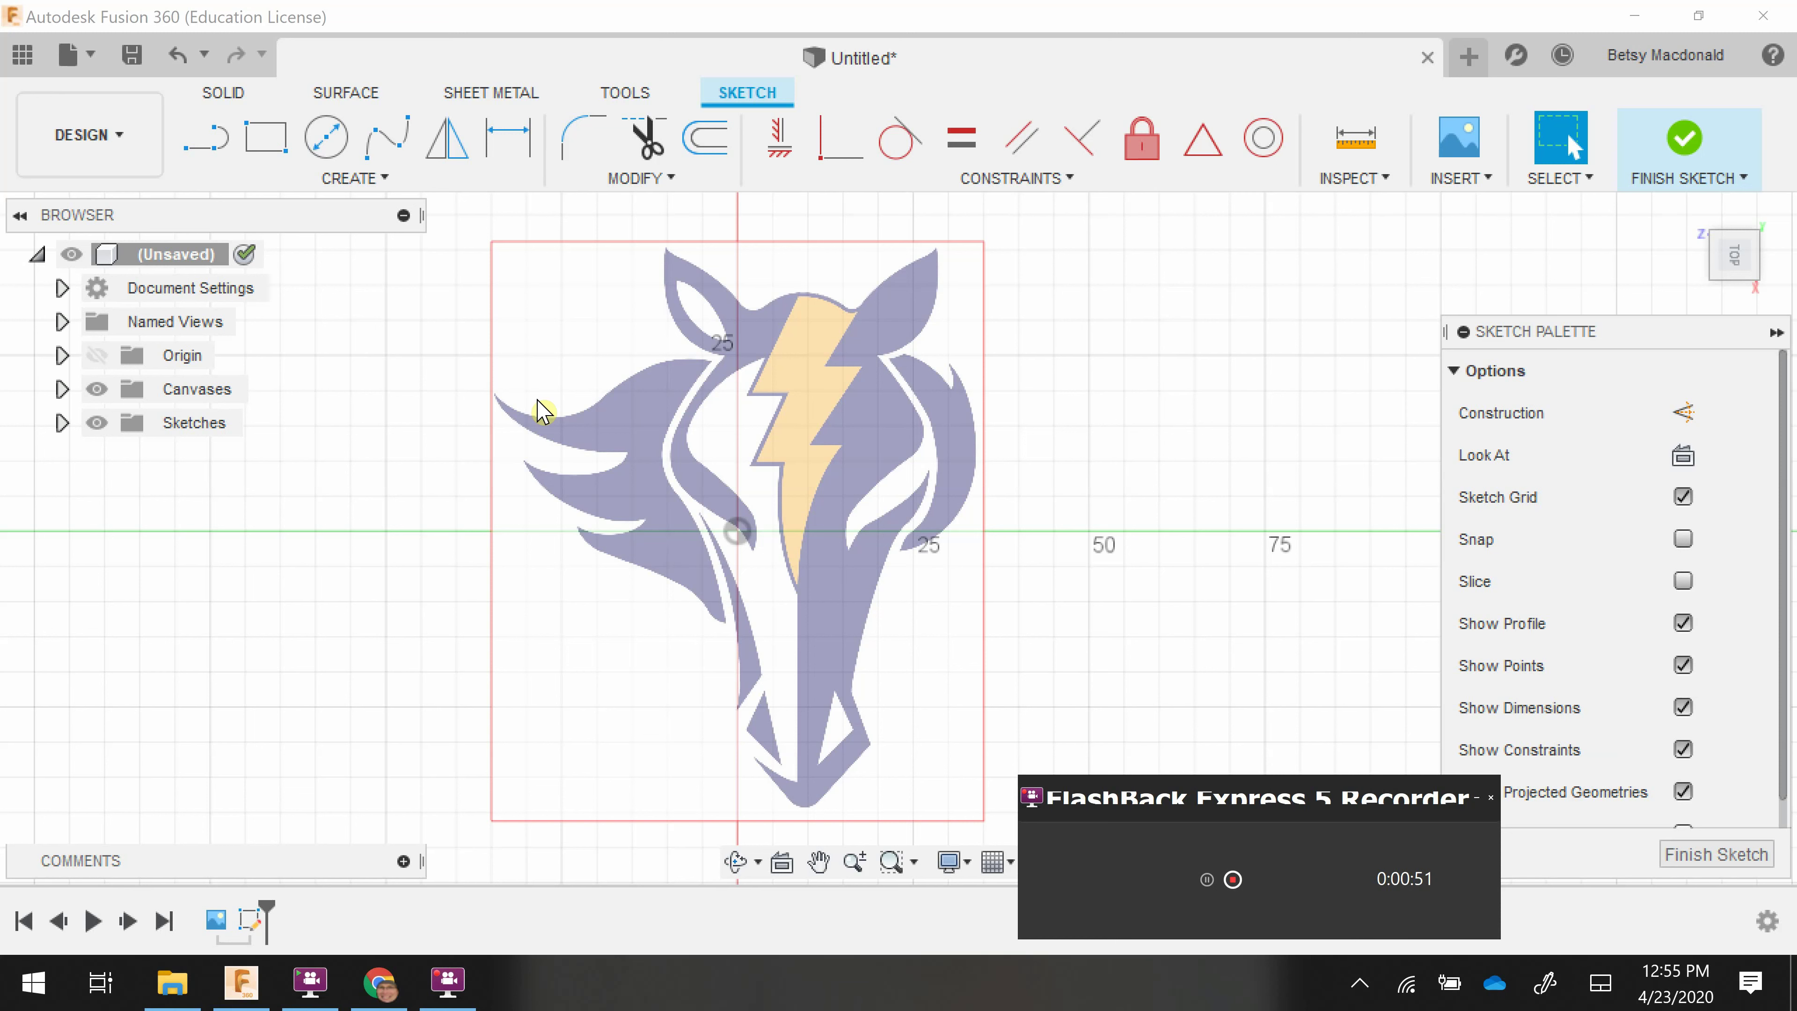
Draw a fit-point spline from the lightning bolt's top across the forehead to the right ear tip
{"action": "left_click", "coordinate": [389, 142]}
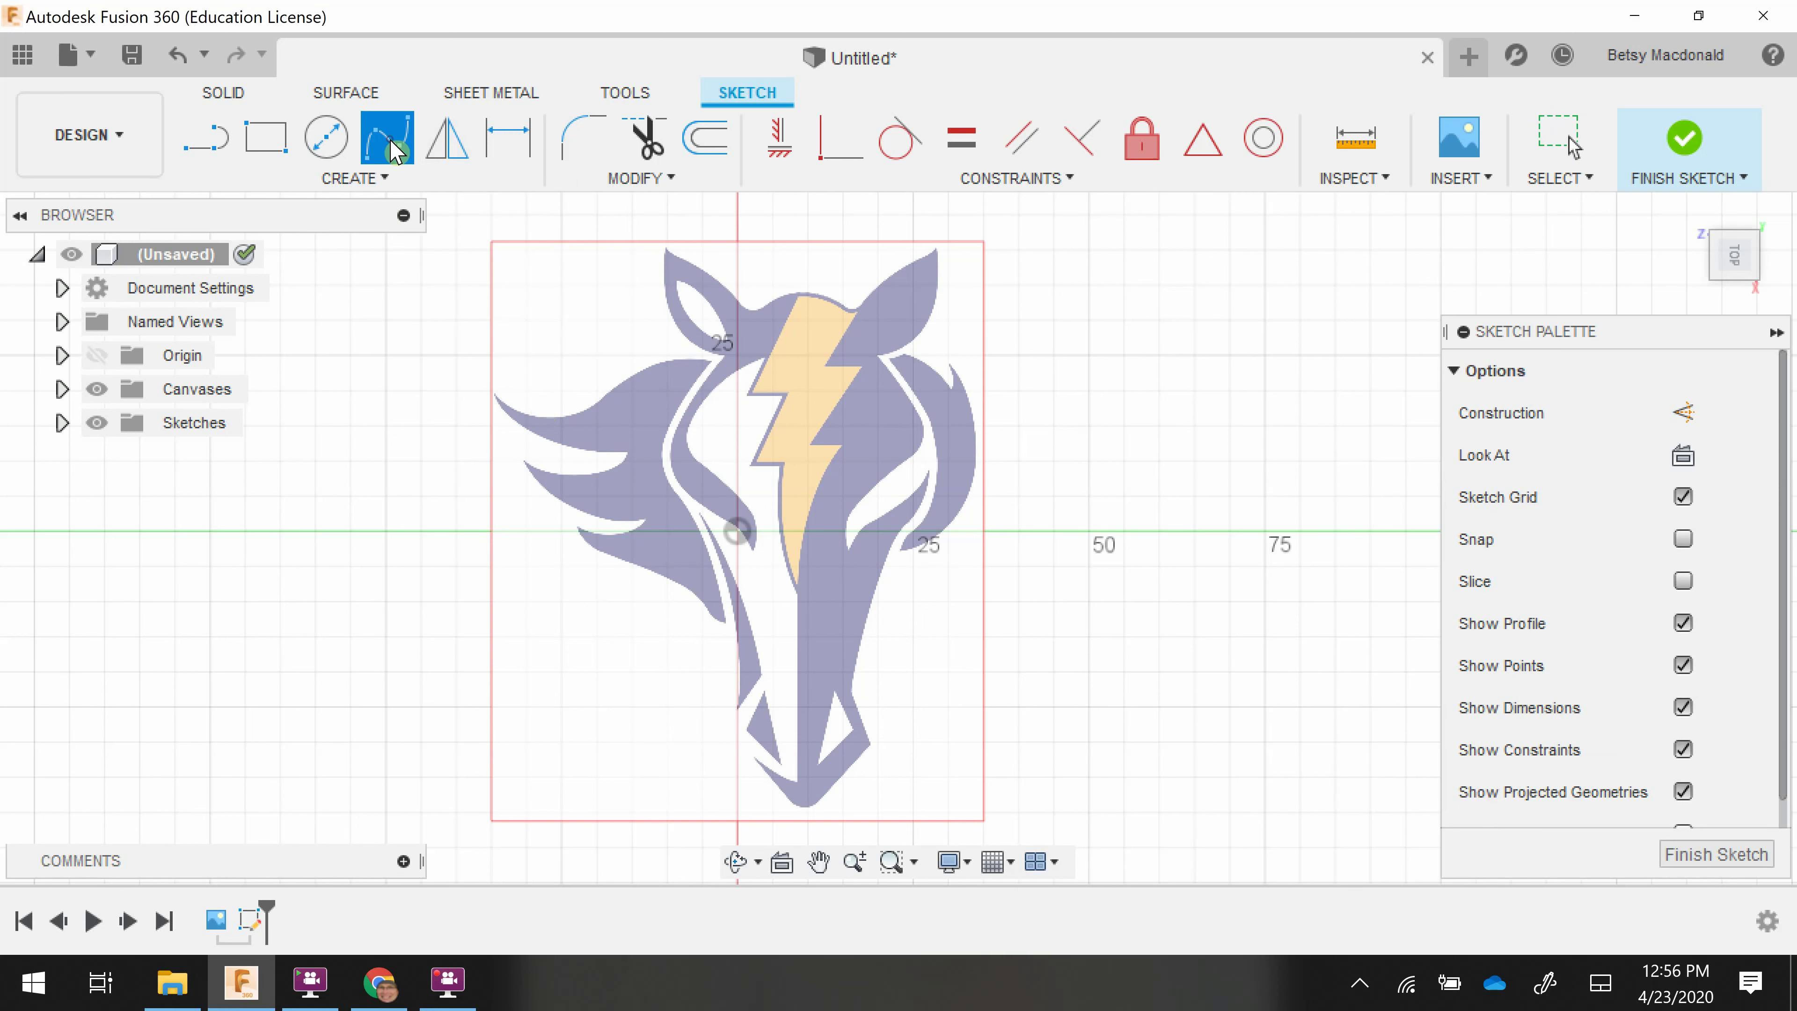
{"action": "left_click", "coordinate": [803, 292]}
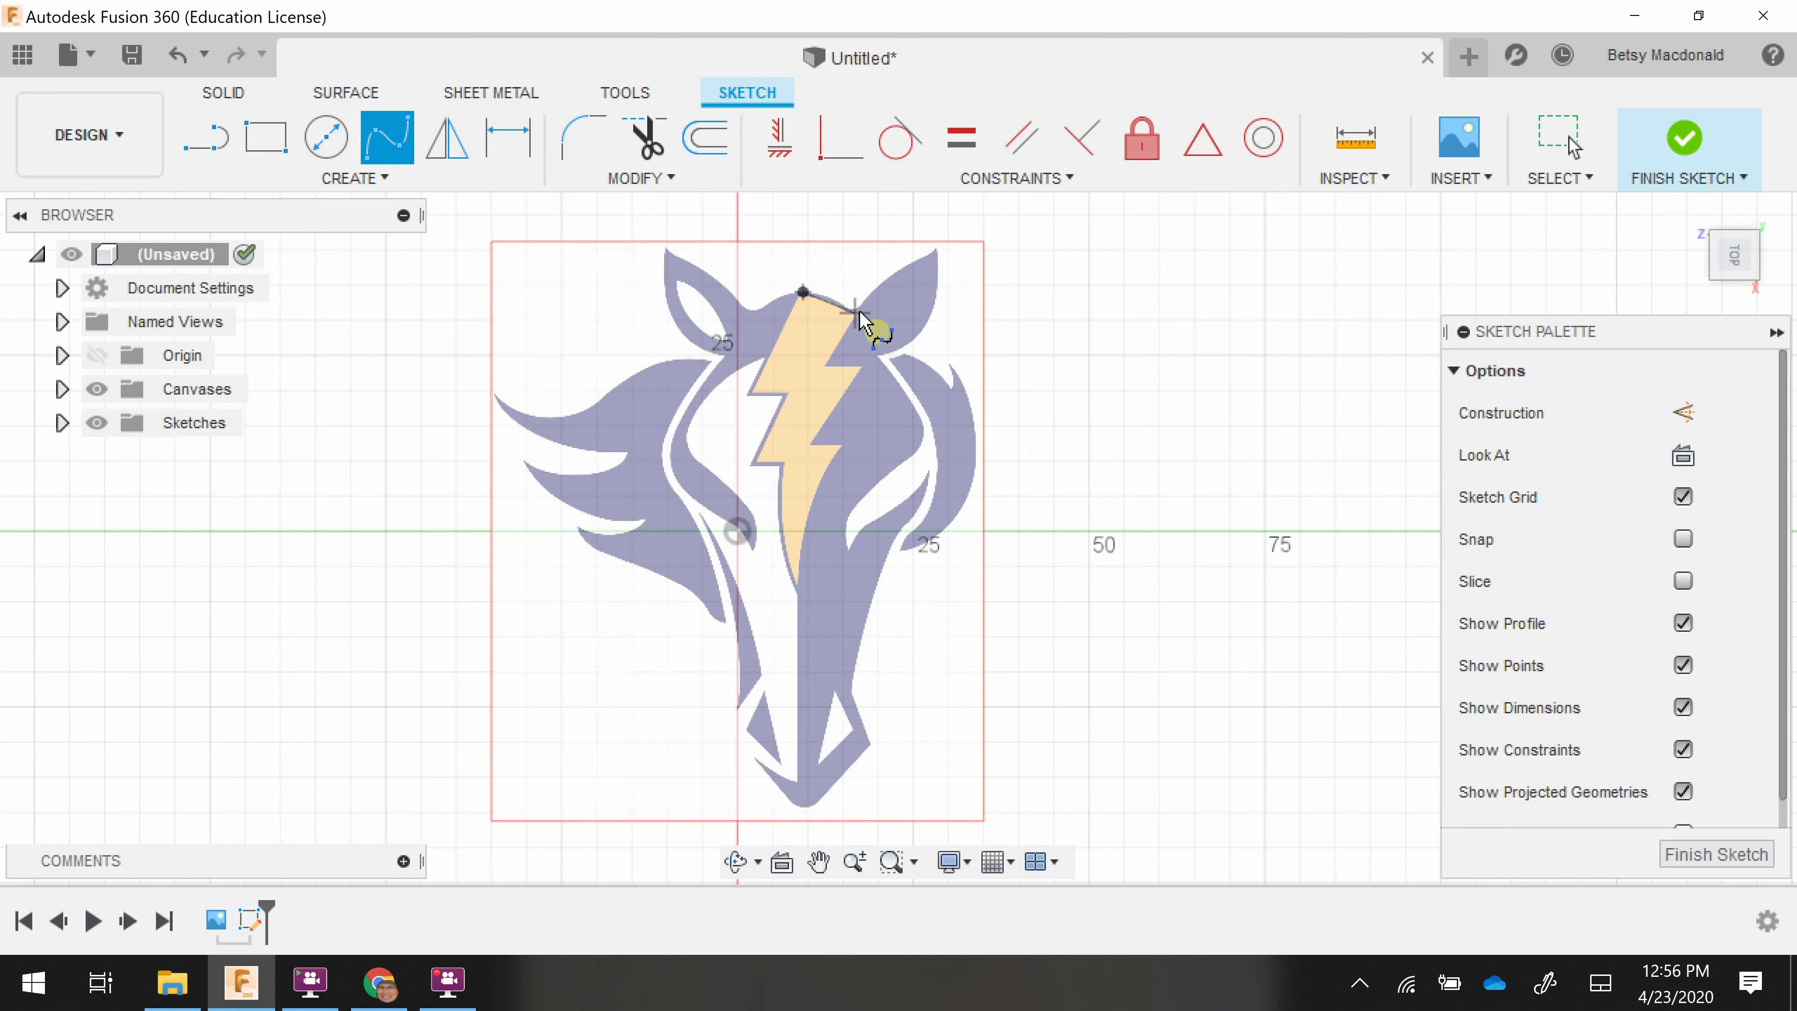
{"action": "left_click", "coordinate": [856, 310]}
{"action": "left_click", "coordinate": [894, 271]}
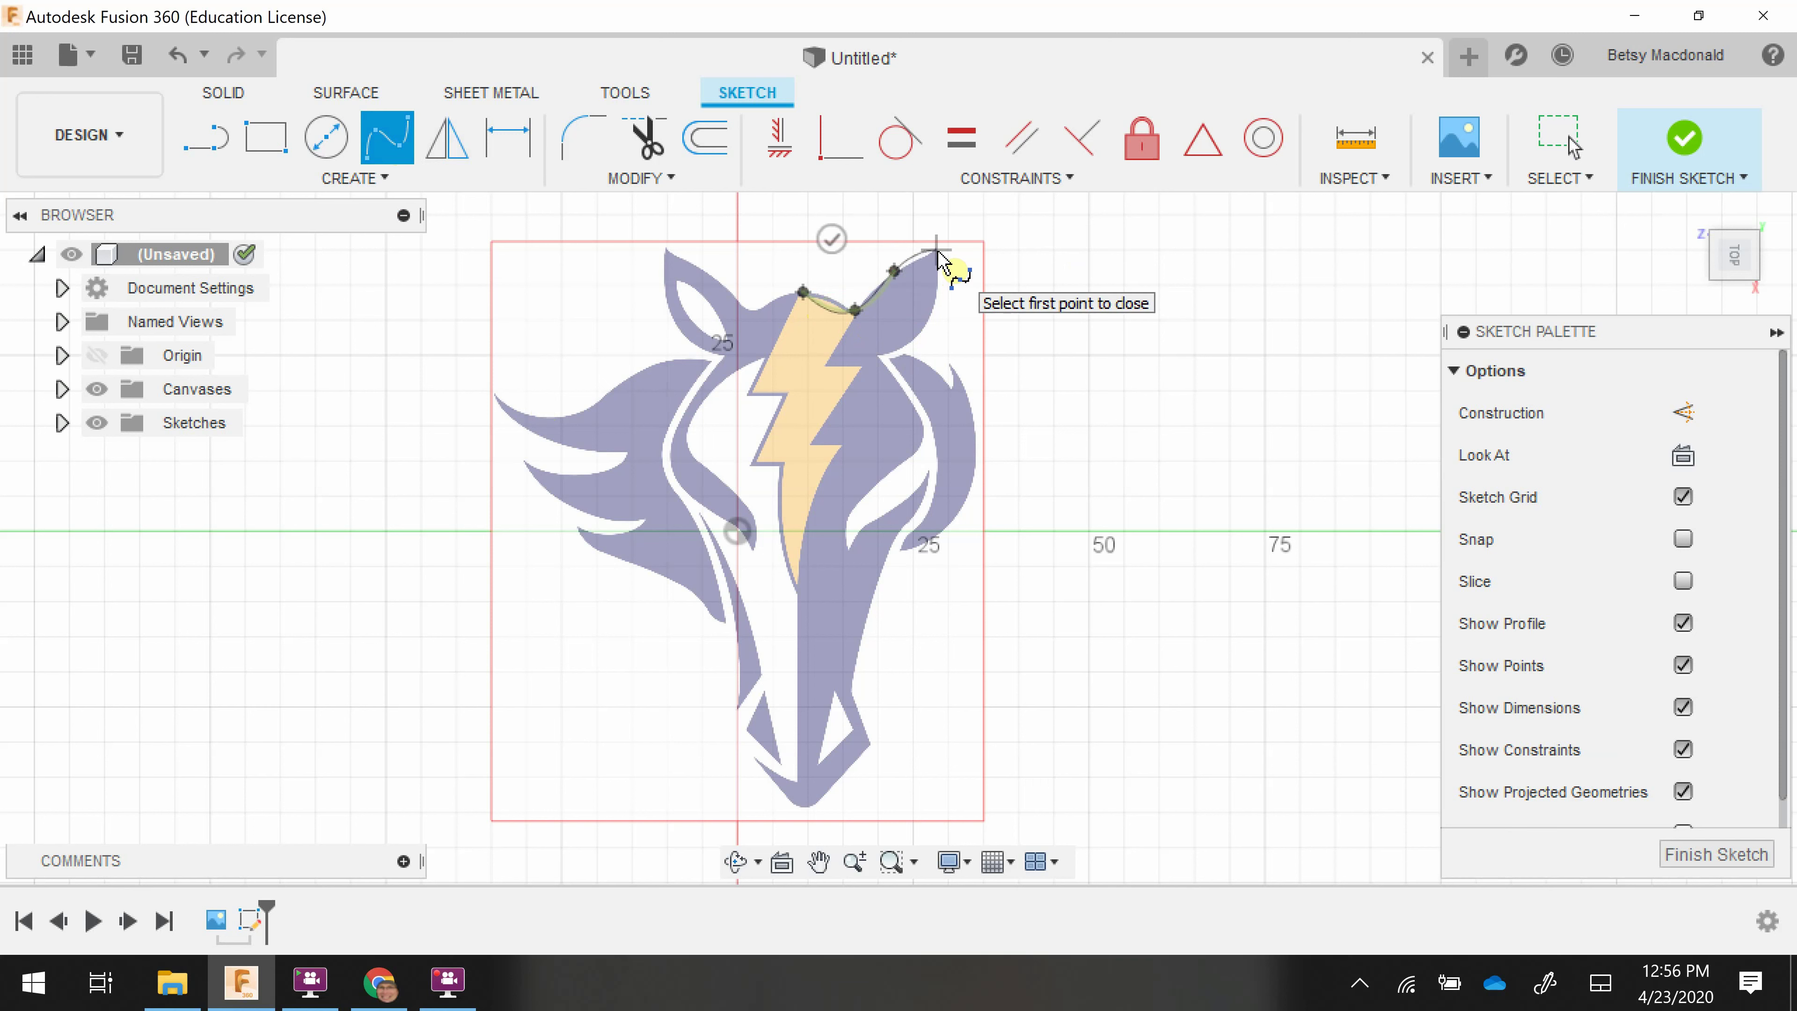
{"action": "left_click", "coordinate": [938, 252]}
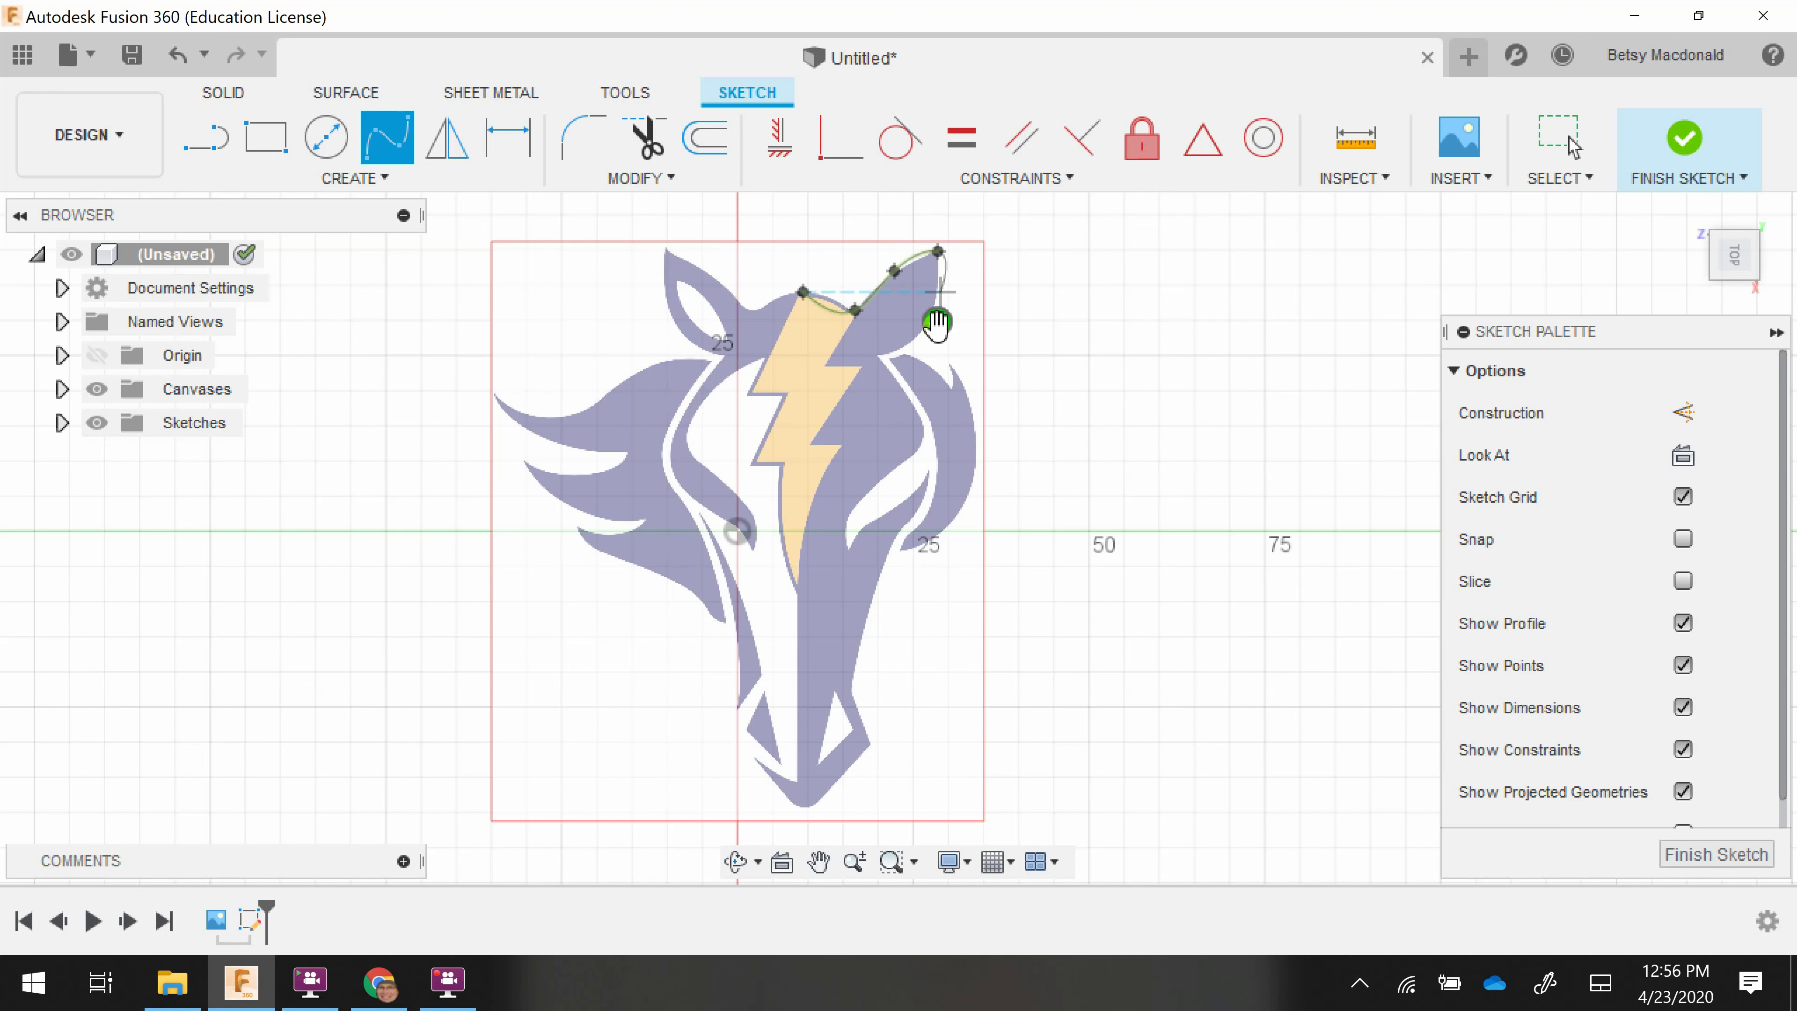
{"action": "key", "text": "Return"}
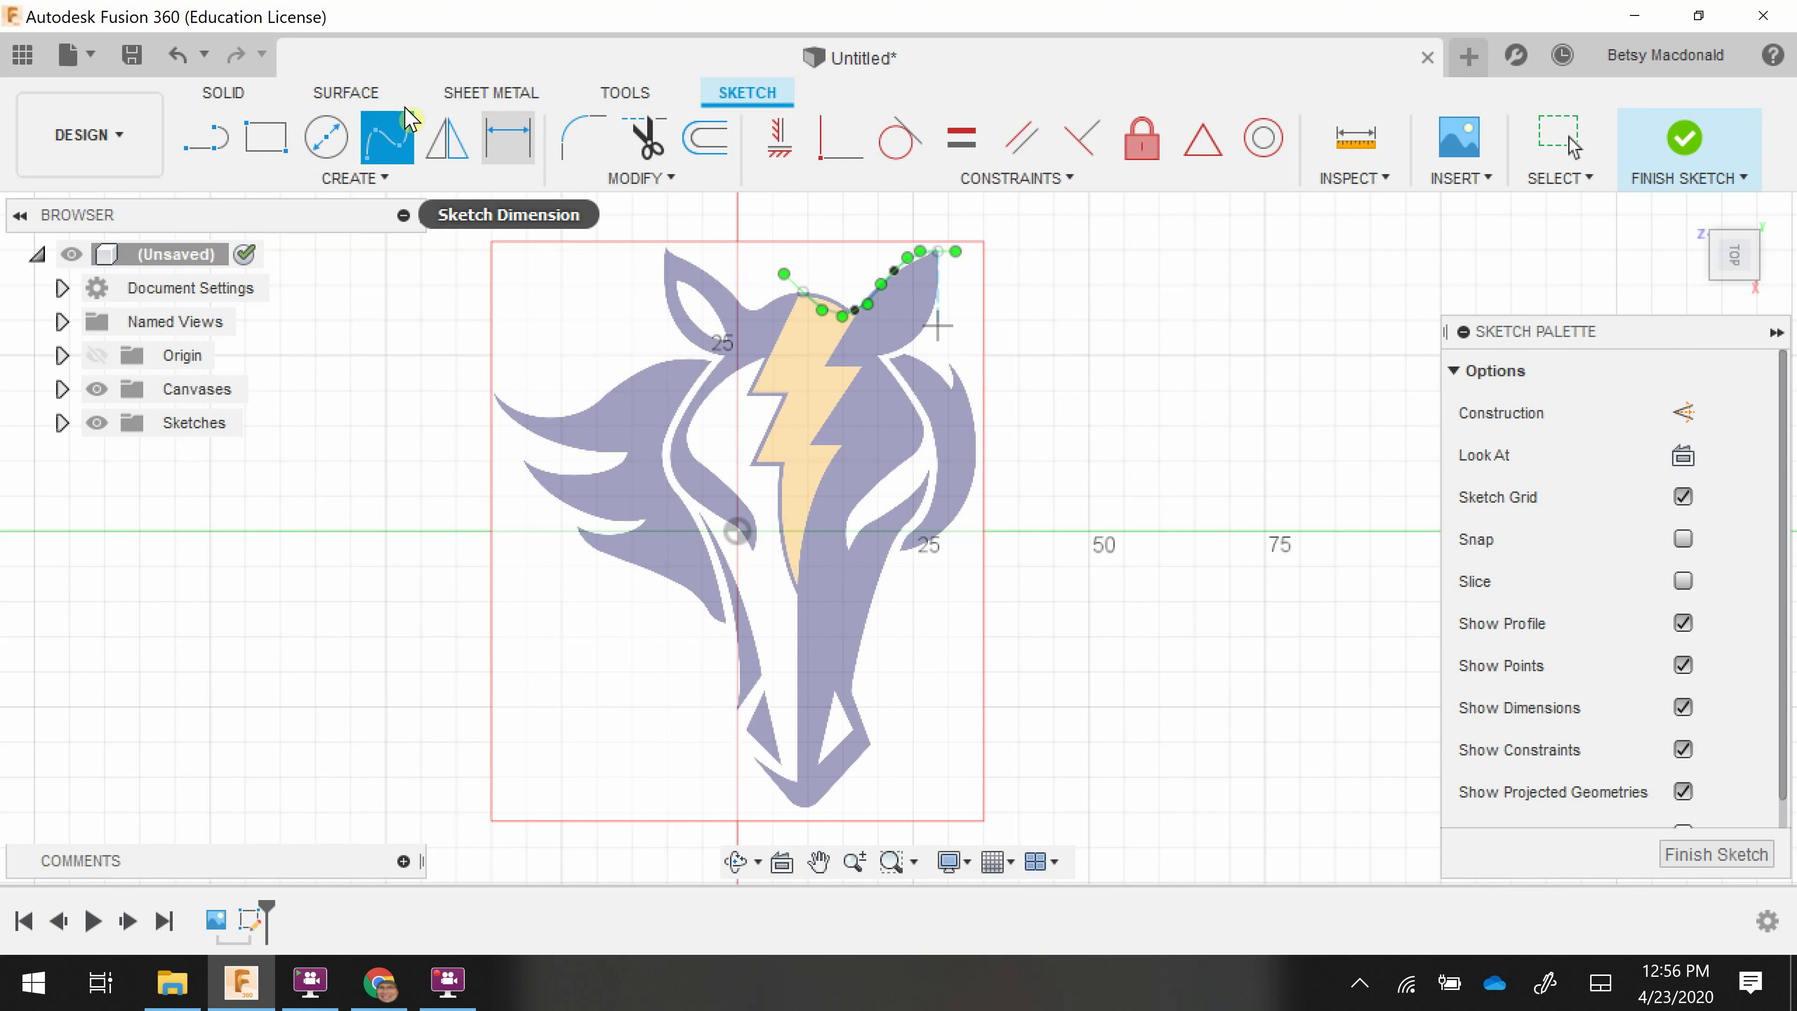
Start a new spline at the right ear tip and trace the ear down to the mane's top edge
{"action": "left_click", "coordinate": [383, 147]}
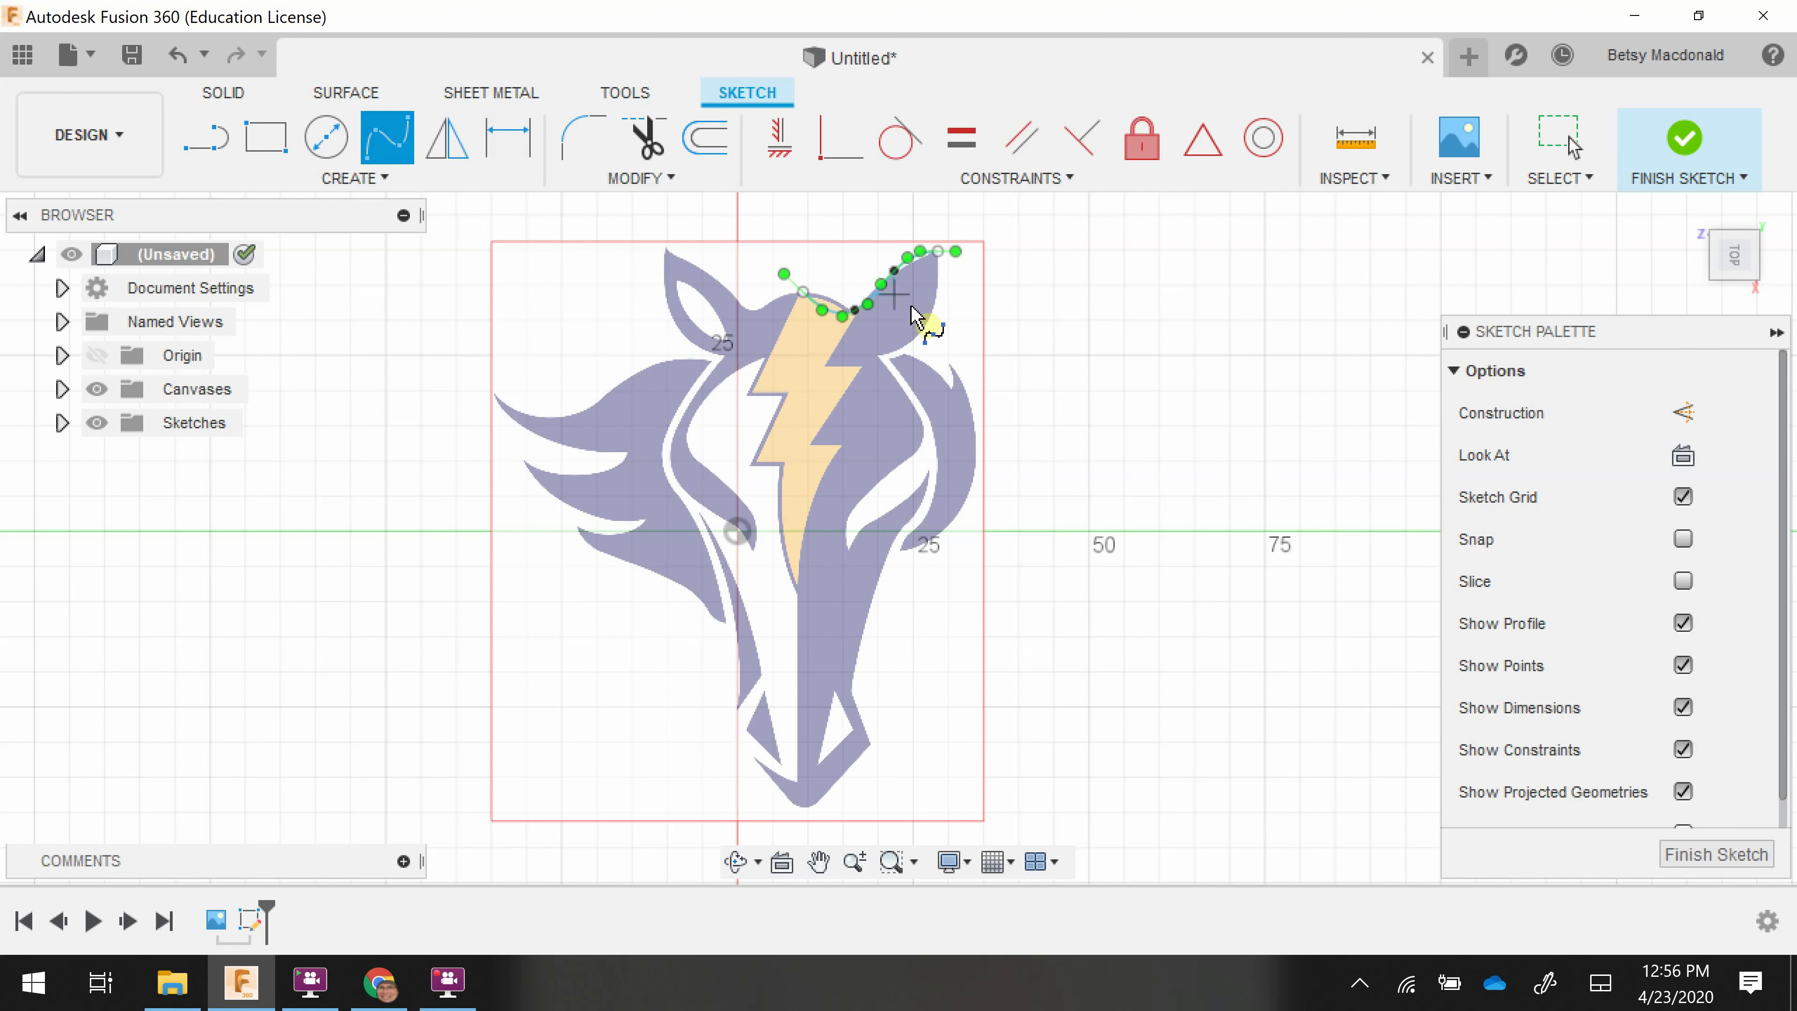
{"action": "left_click", "coordinate": [937, 252]}
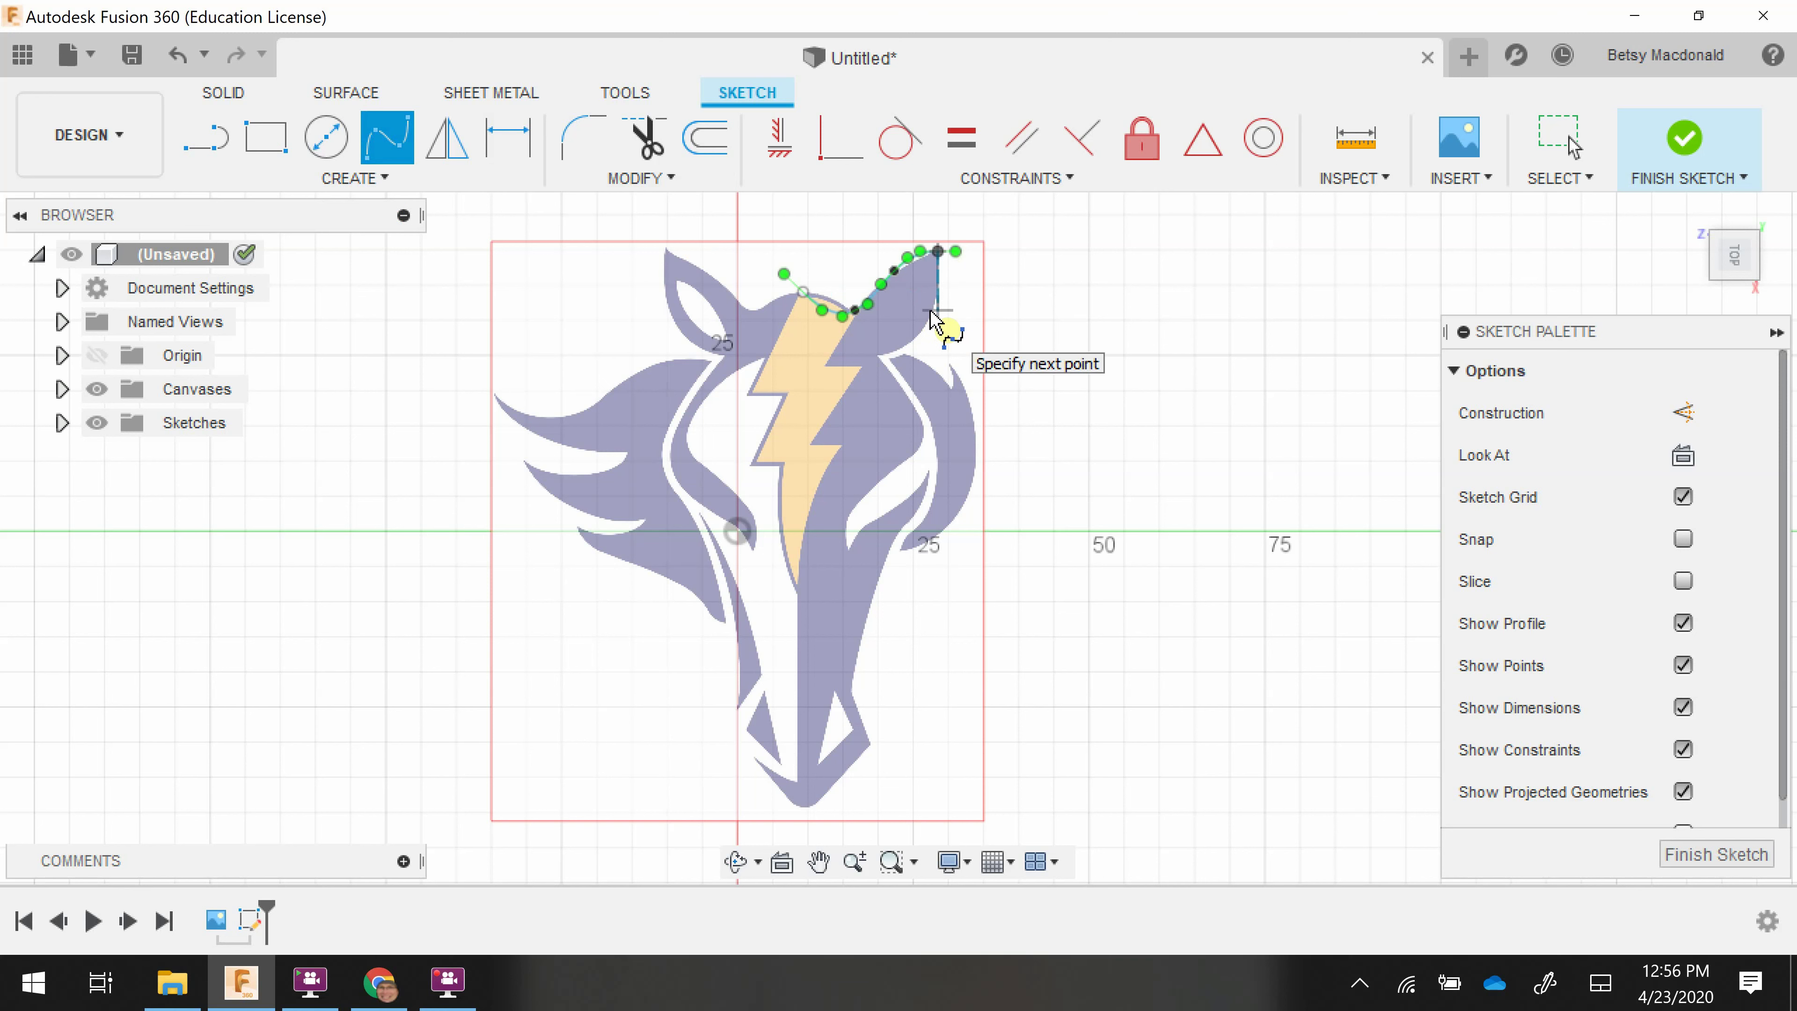
{"action": "left_click", "coordinate": [937, 309]}
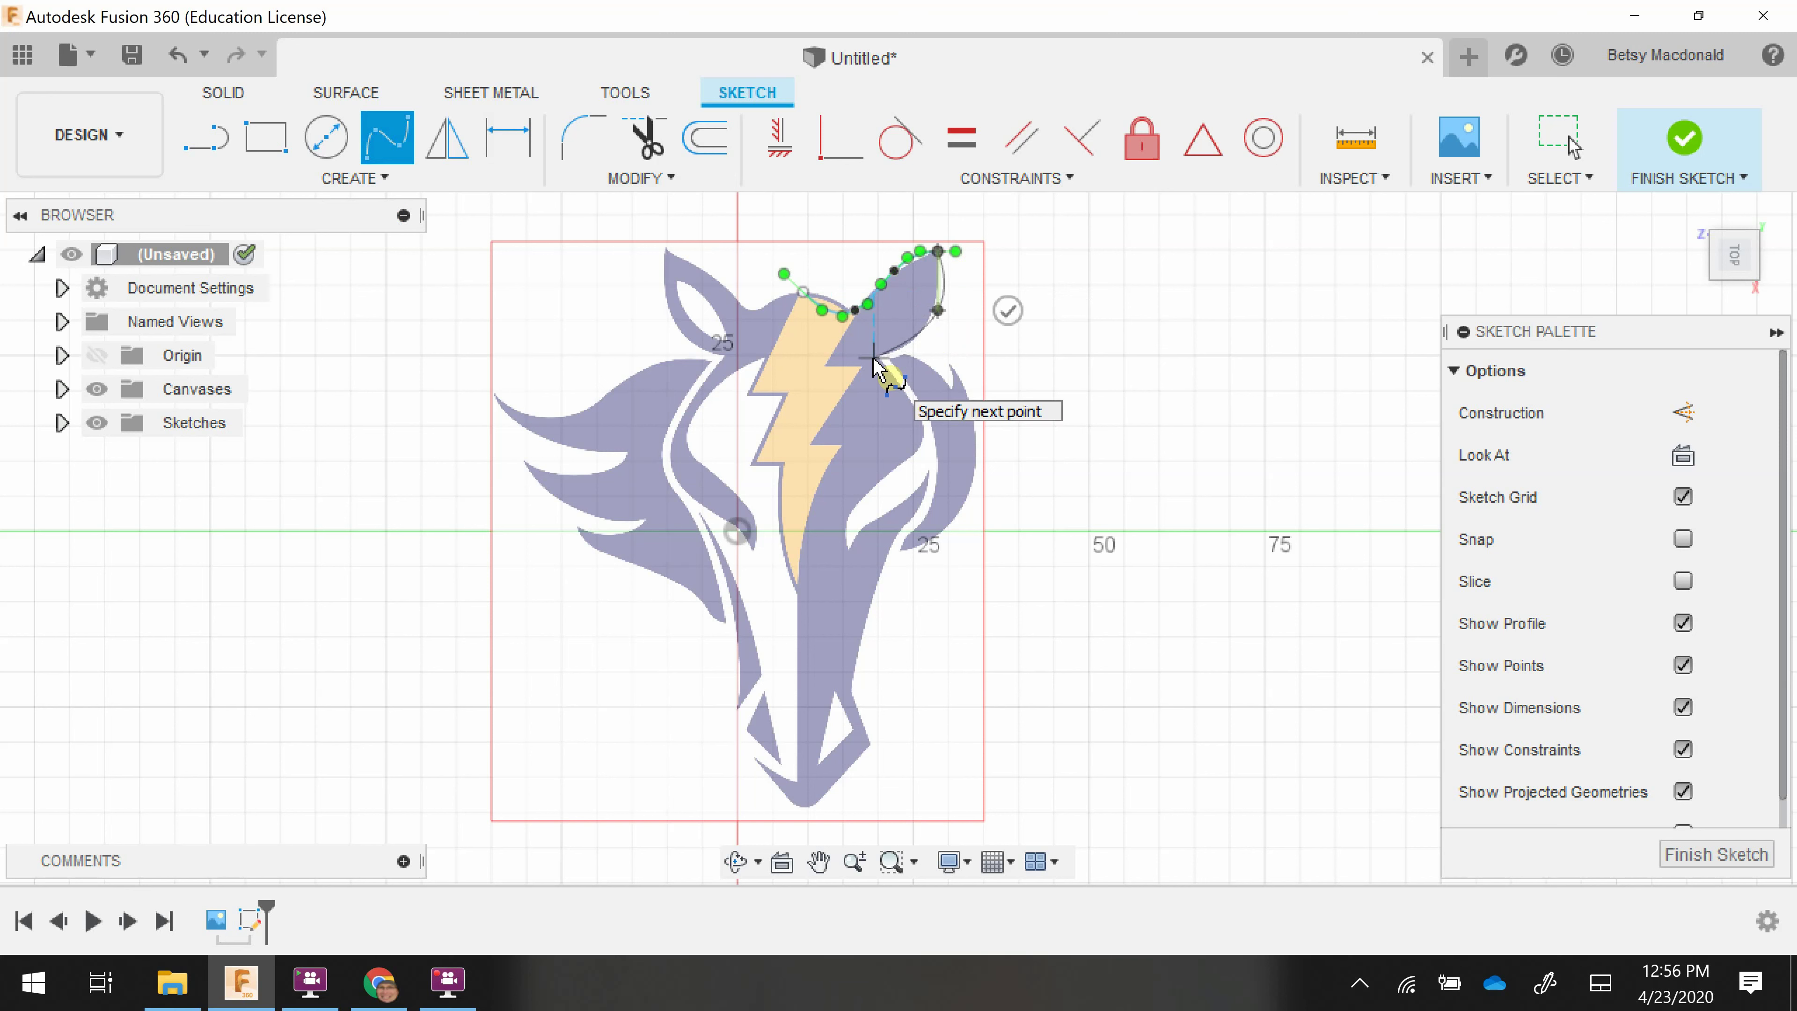
{"action": "left_click", "coordinate": [873, 357]}
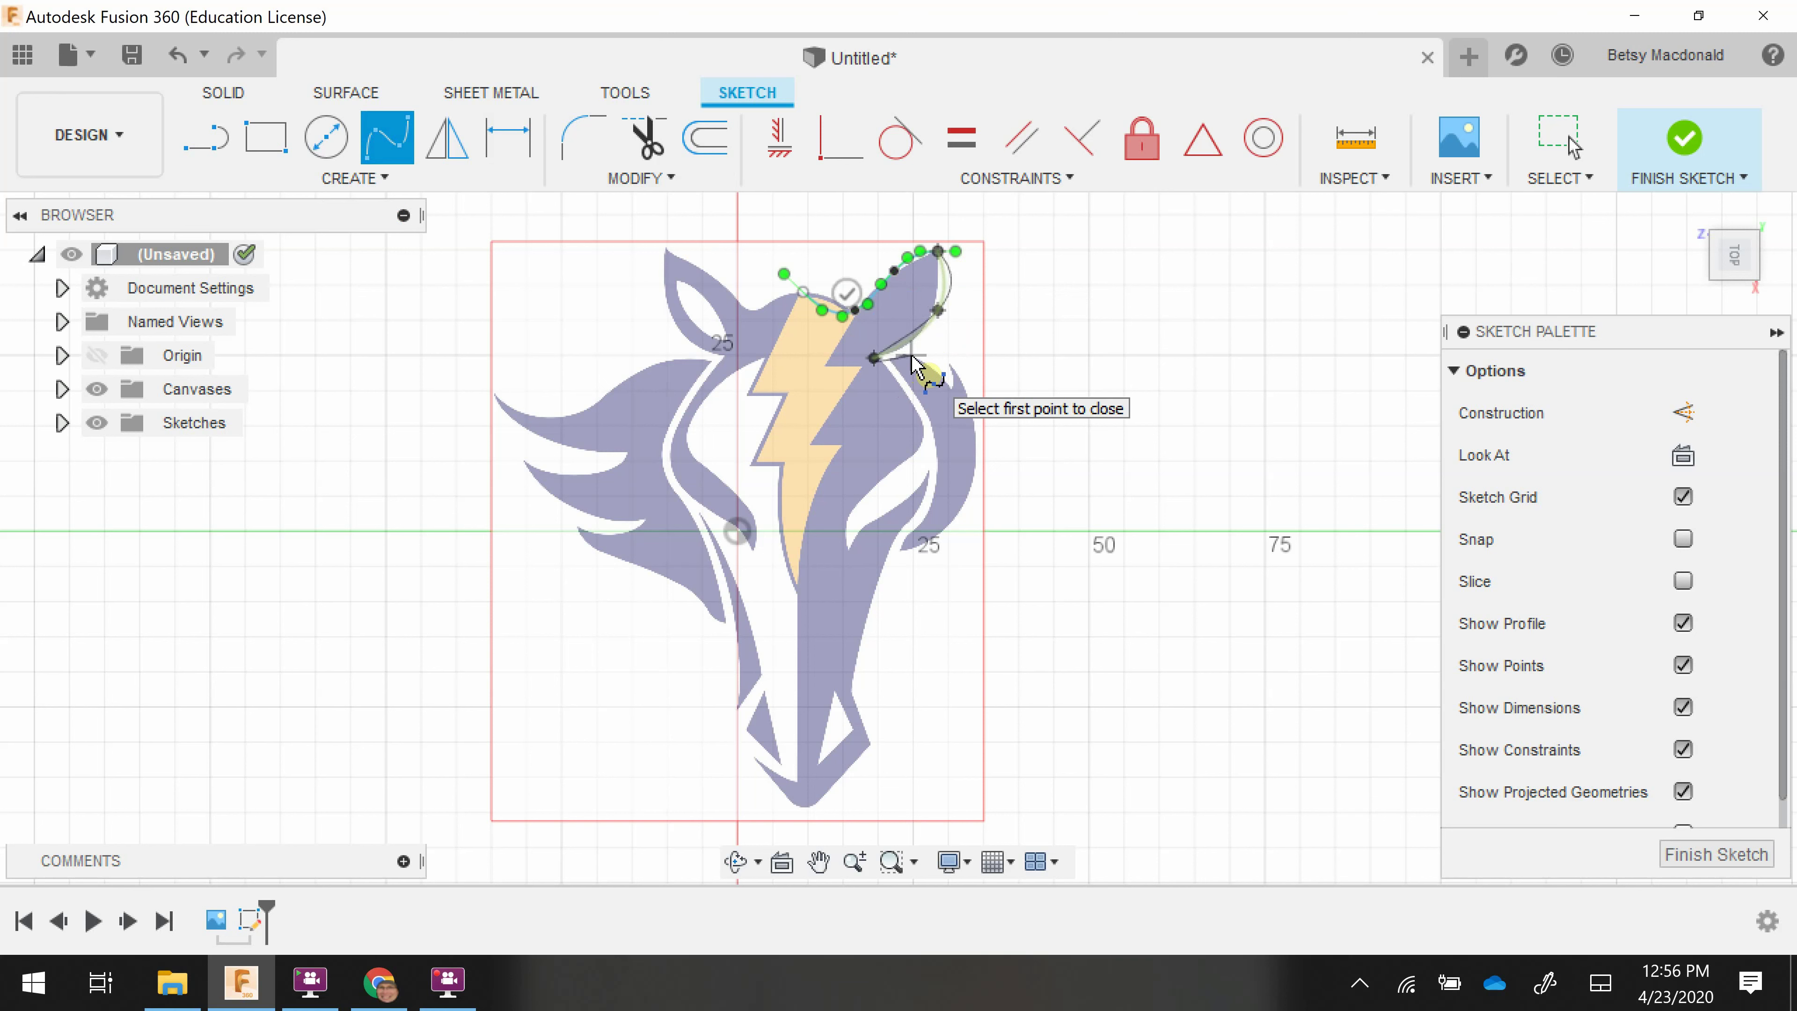
{"action": "left_click", "coordinate": [911, 355]}
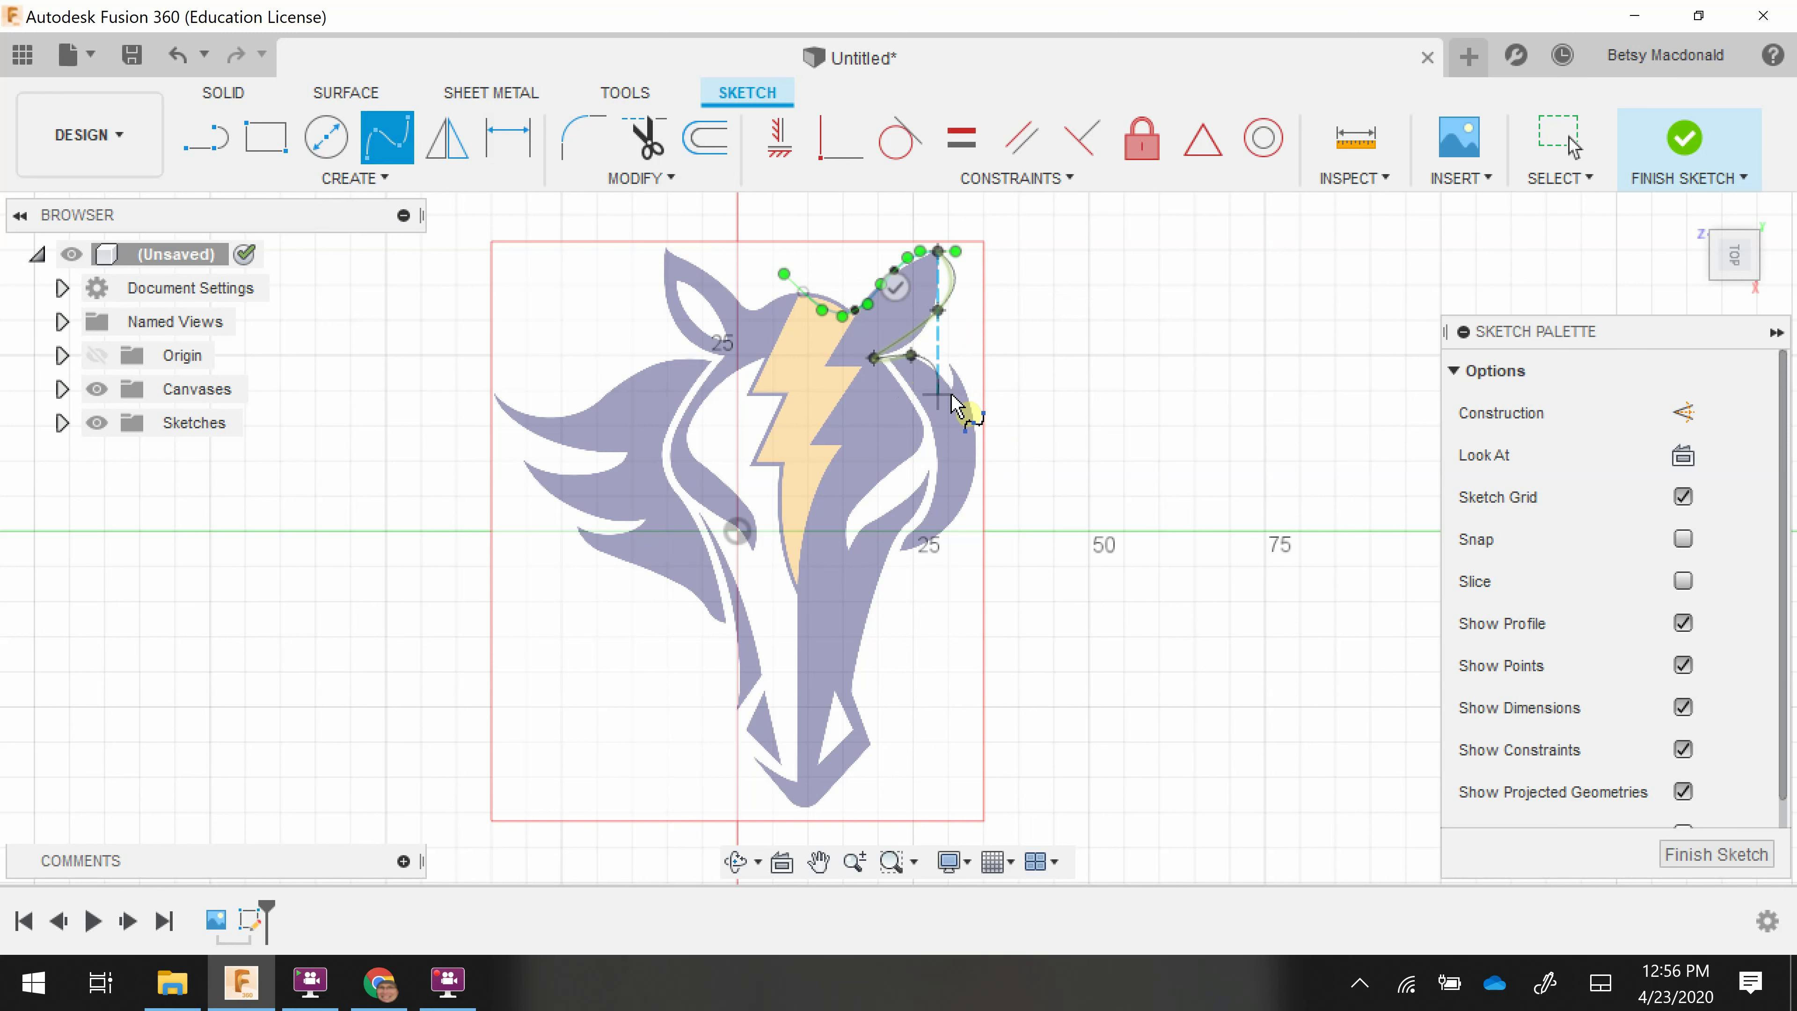
Continue the spline around the mane curve and down the head's right edge to the cheek near 25
{"action": "left_click", "coordinate": [937, 386]}
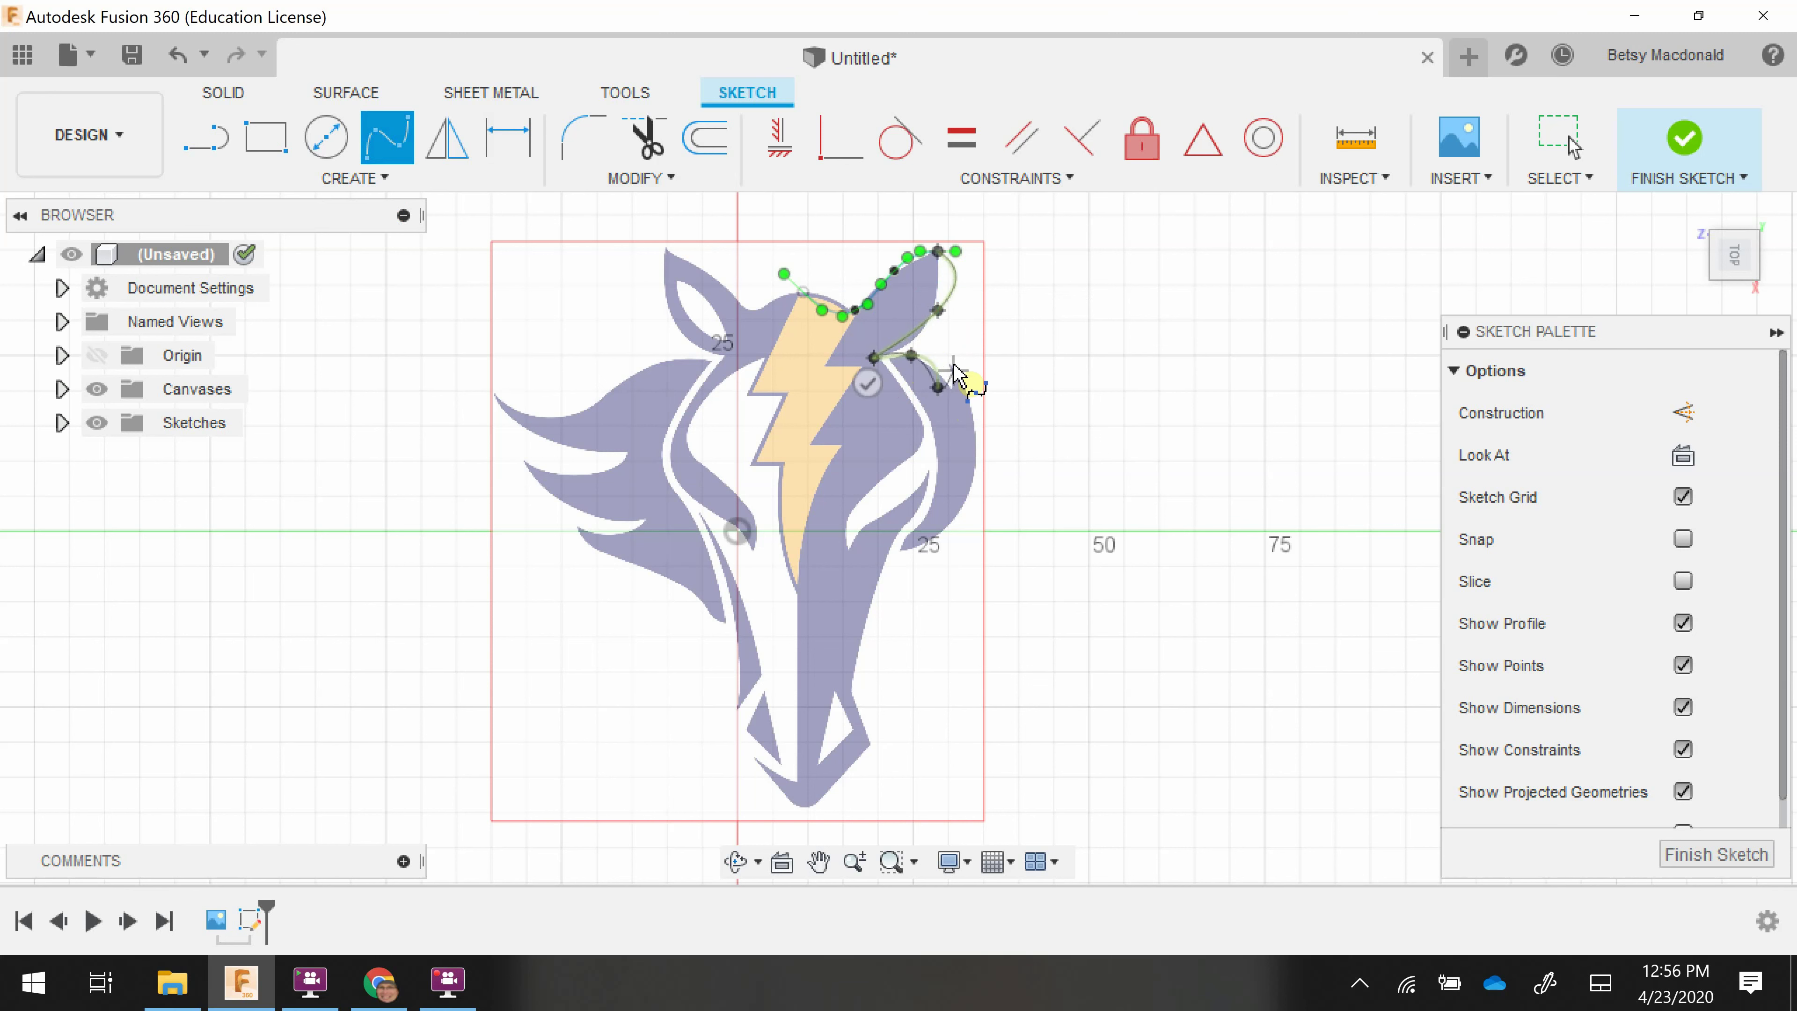
{"action": "left_click", "coordinate": [952, 363]}
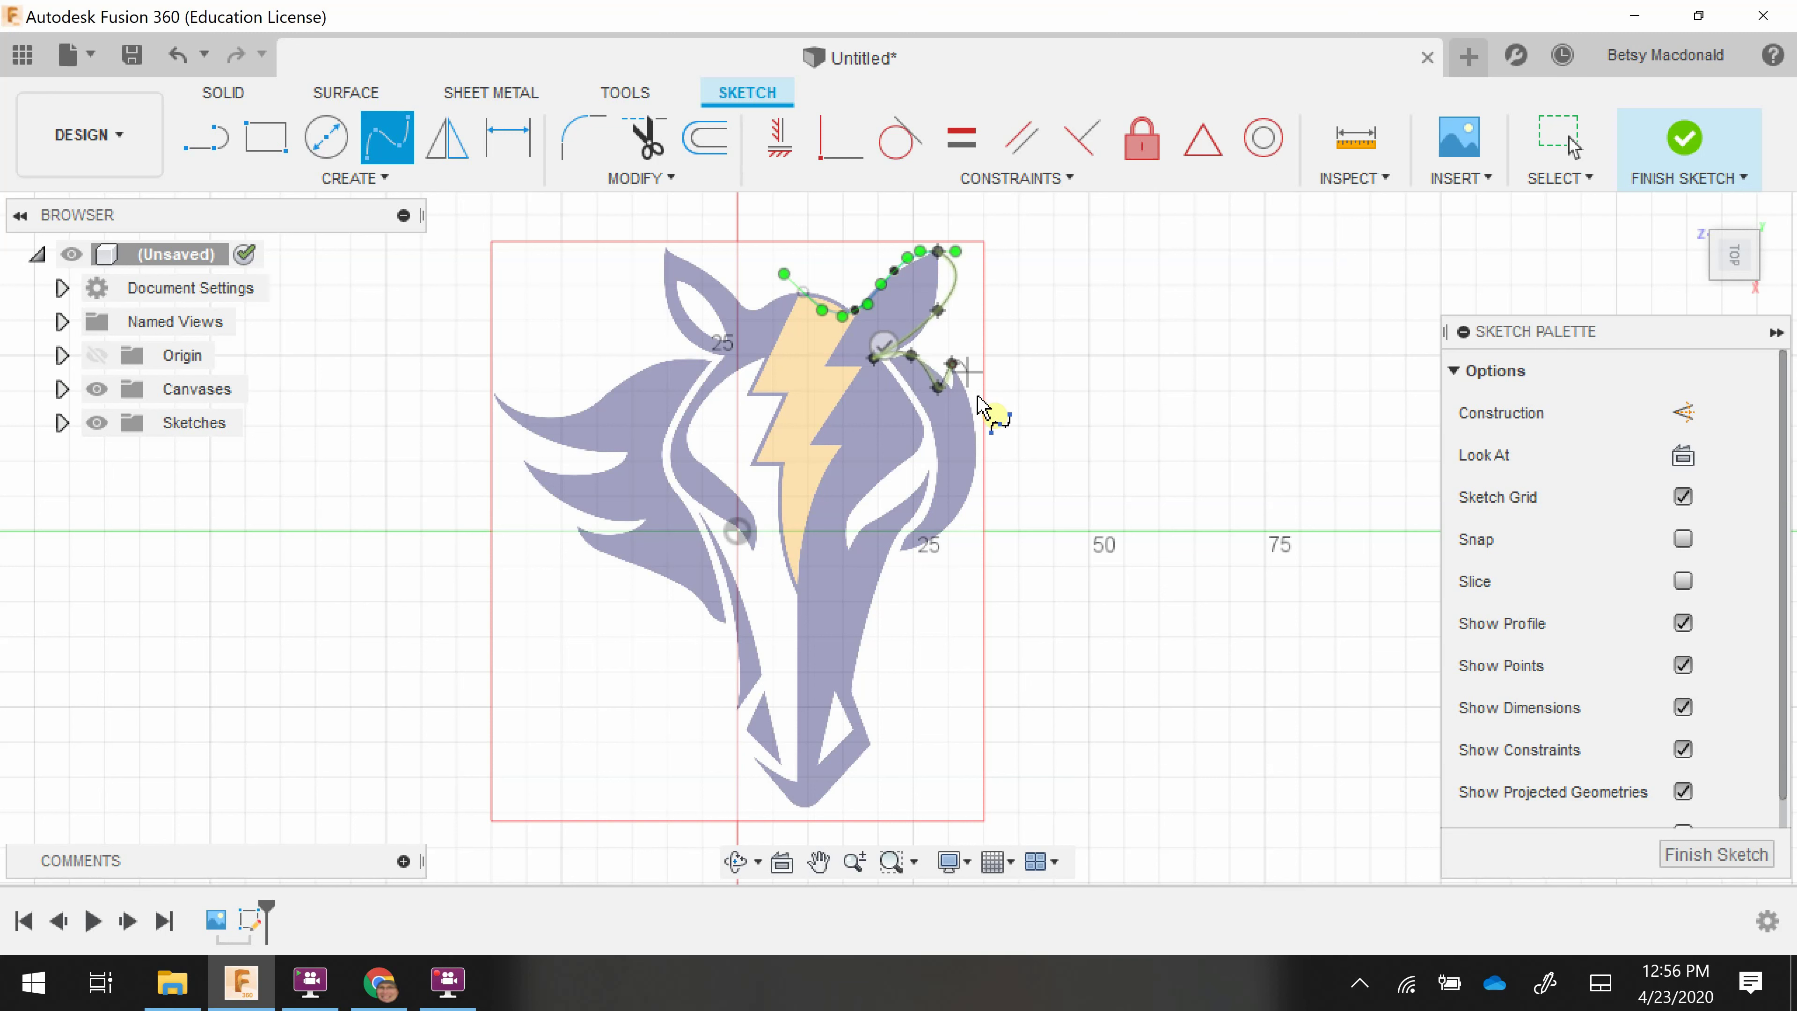
{"action": "left_click", "coordinate": [977, 445]}
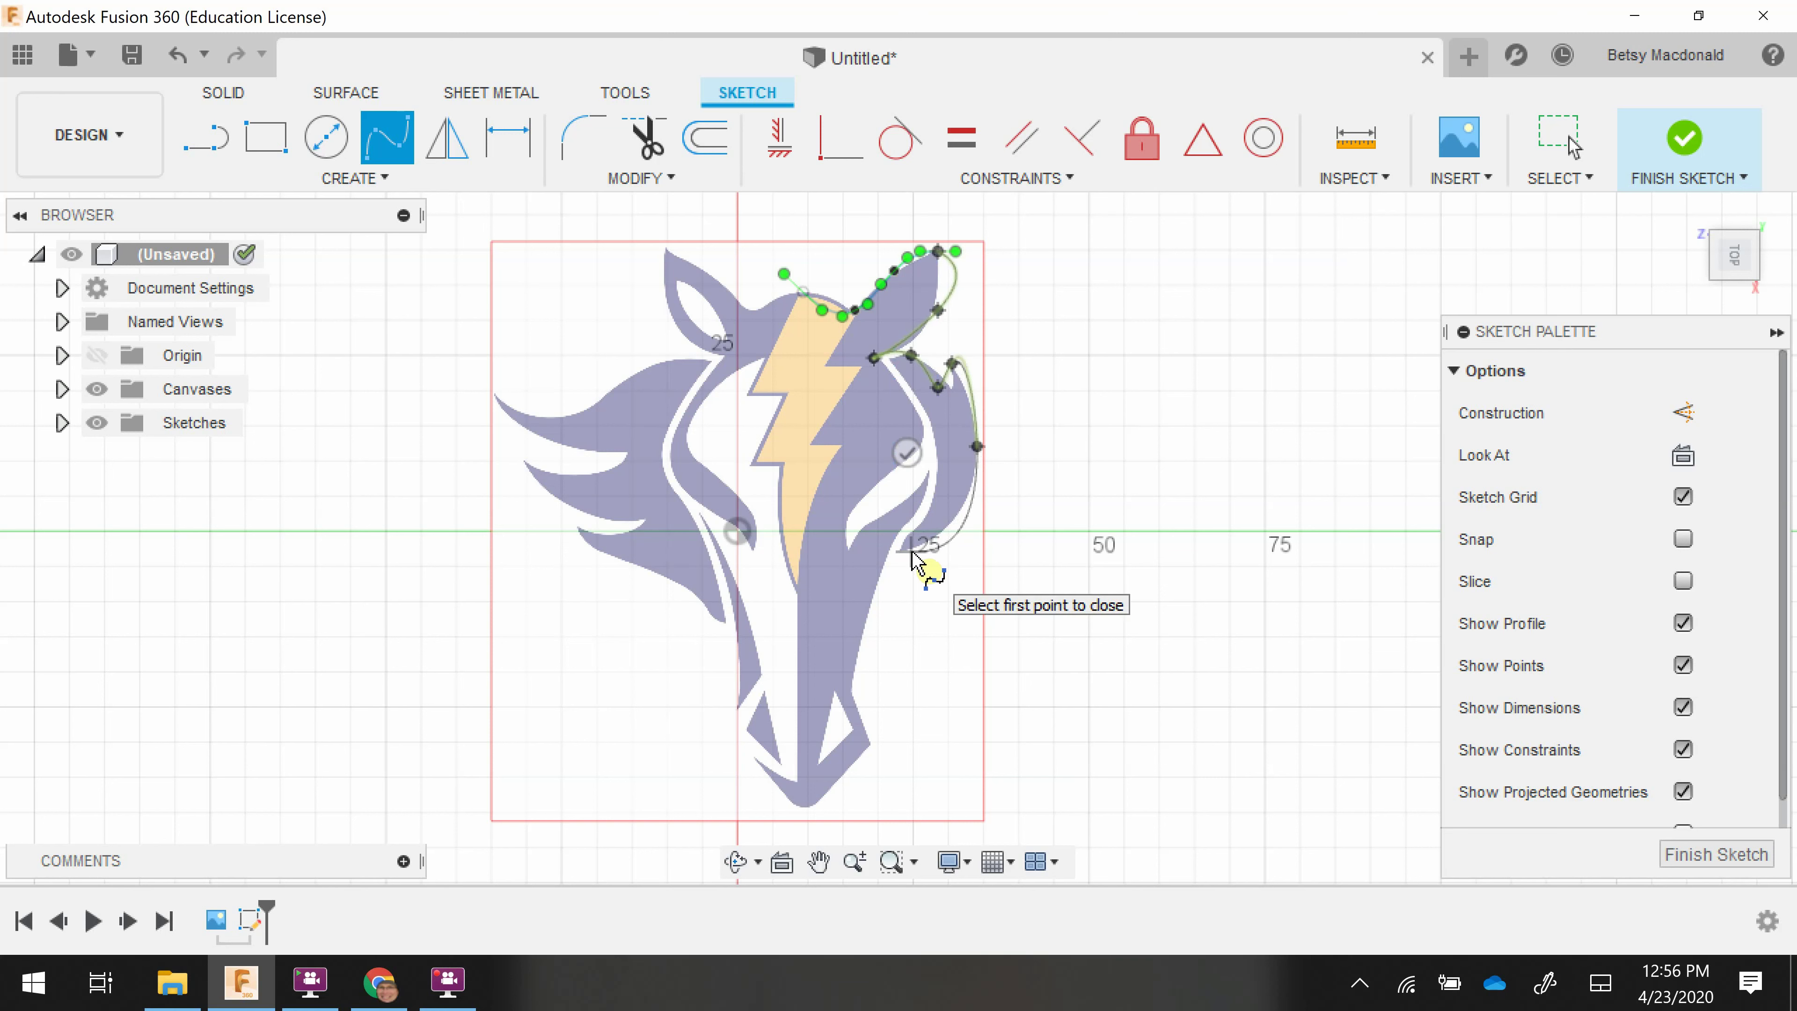
{"action": "left_click", "coordinate": [940, 528]}
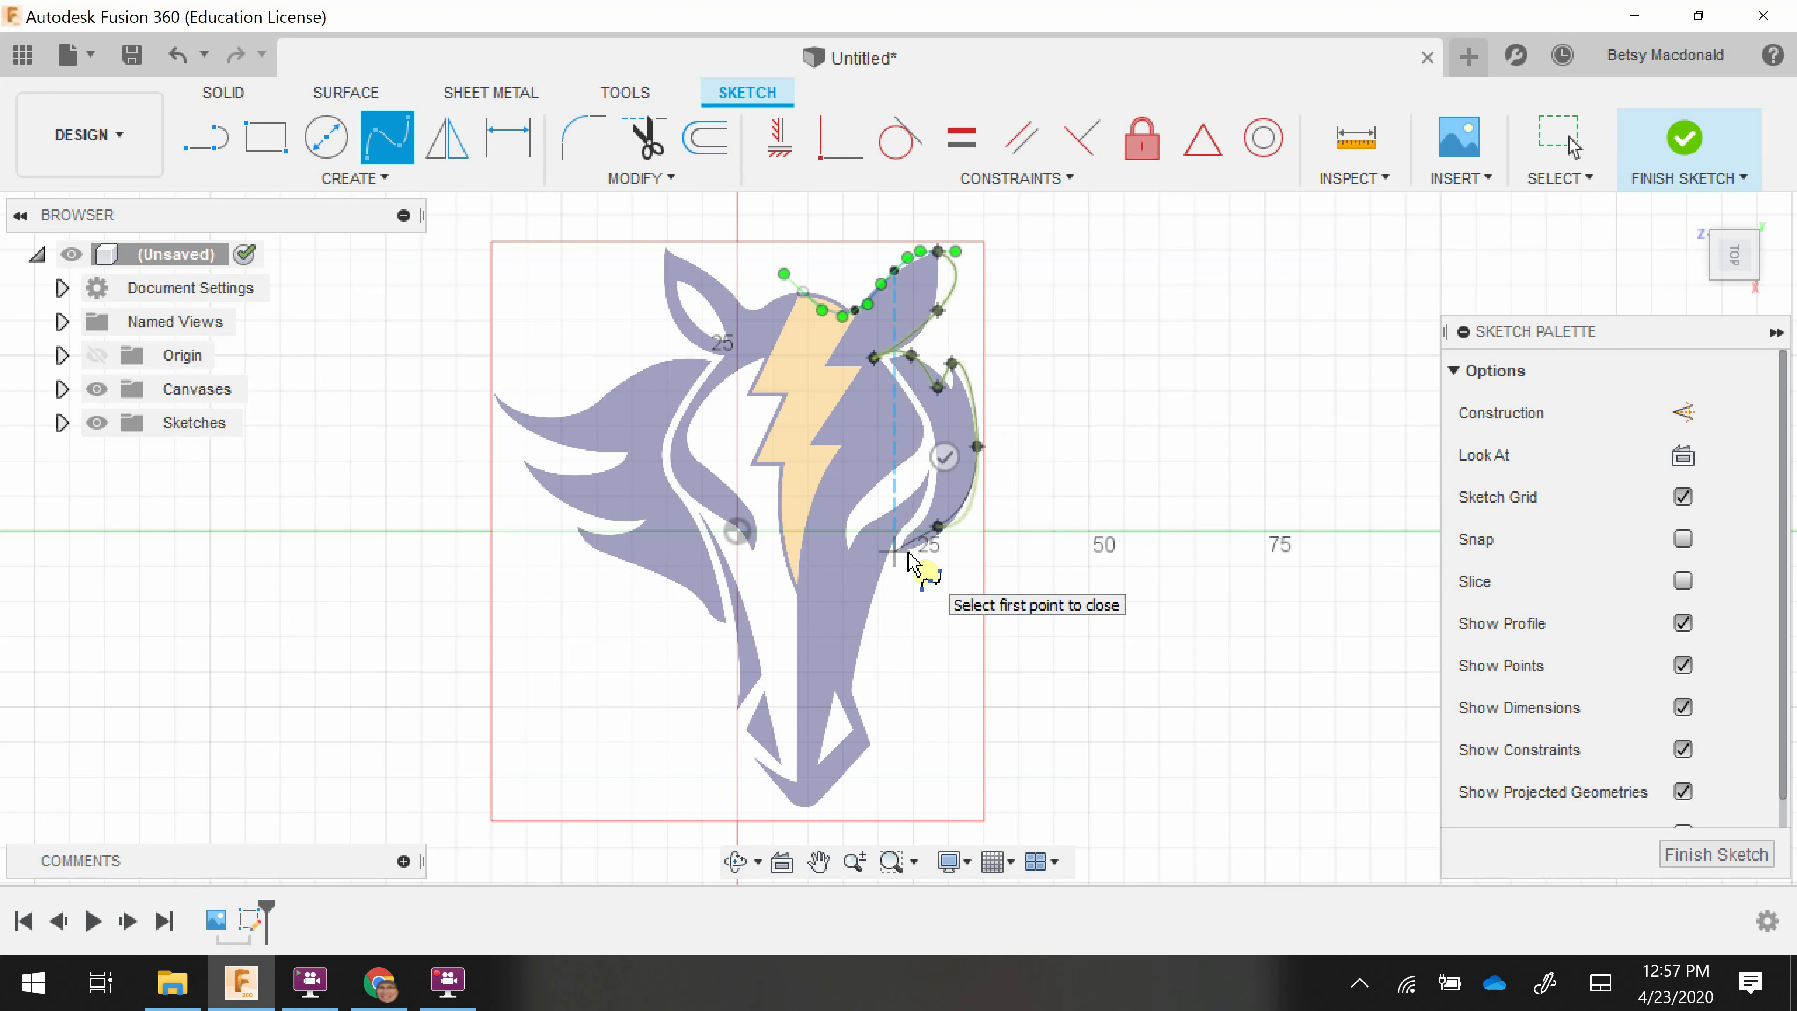
{"action": "left_click", "coordinate": [912, 552]}
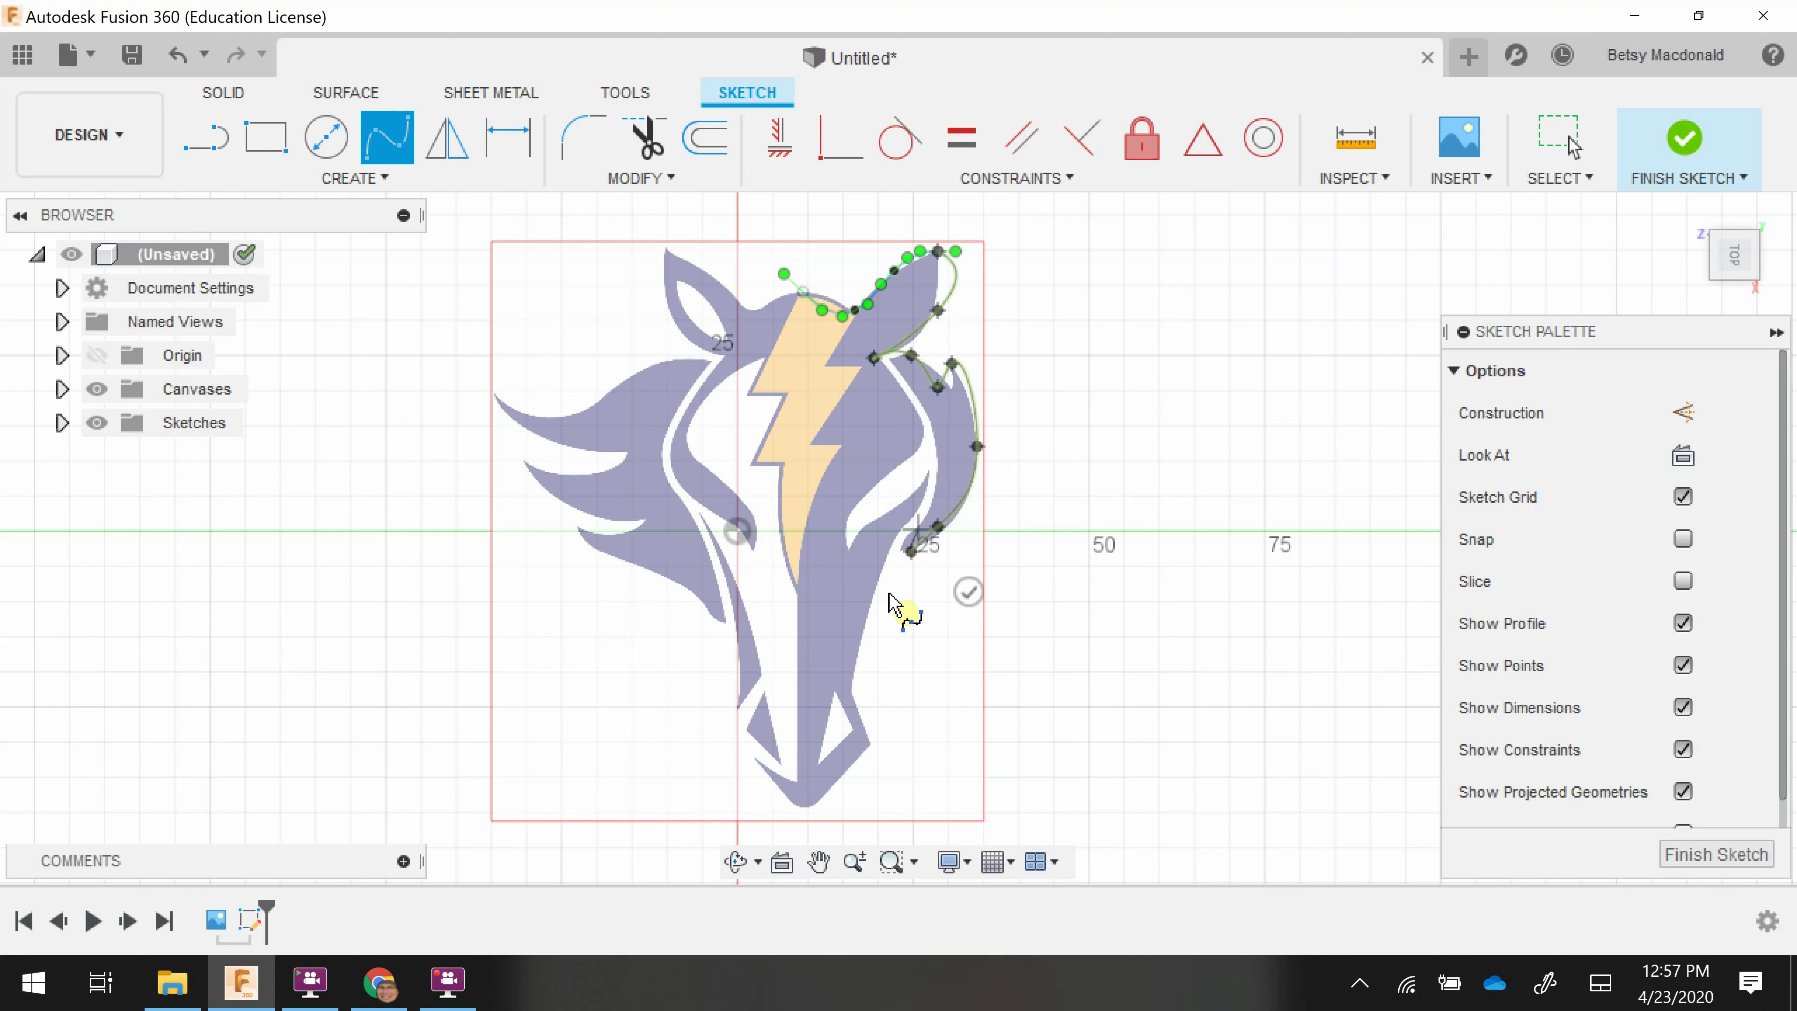
Extend the spline from the cheek notch down the jaw, around the muzzle, and up the face's left side
{"action": "left_click", "coordinate": [875, 563]}
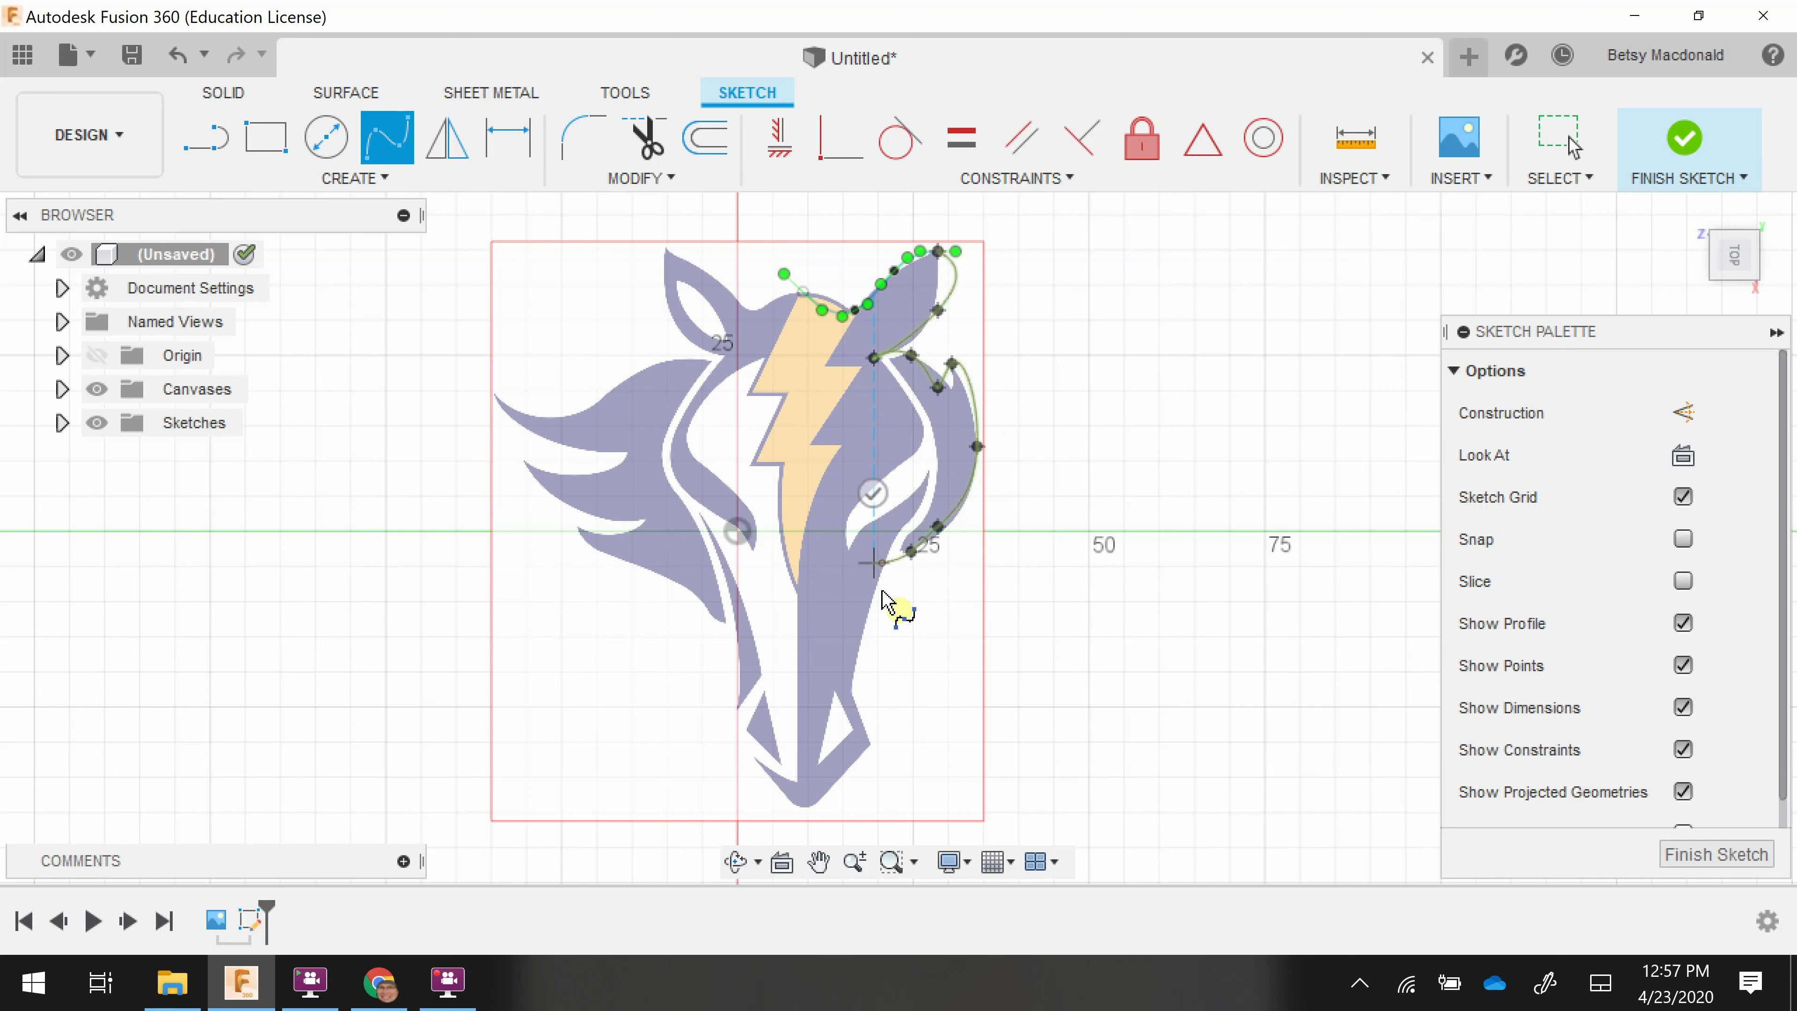
{"action": "left_click", "coordinate": [847, 680]}
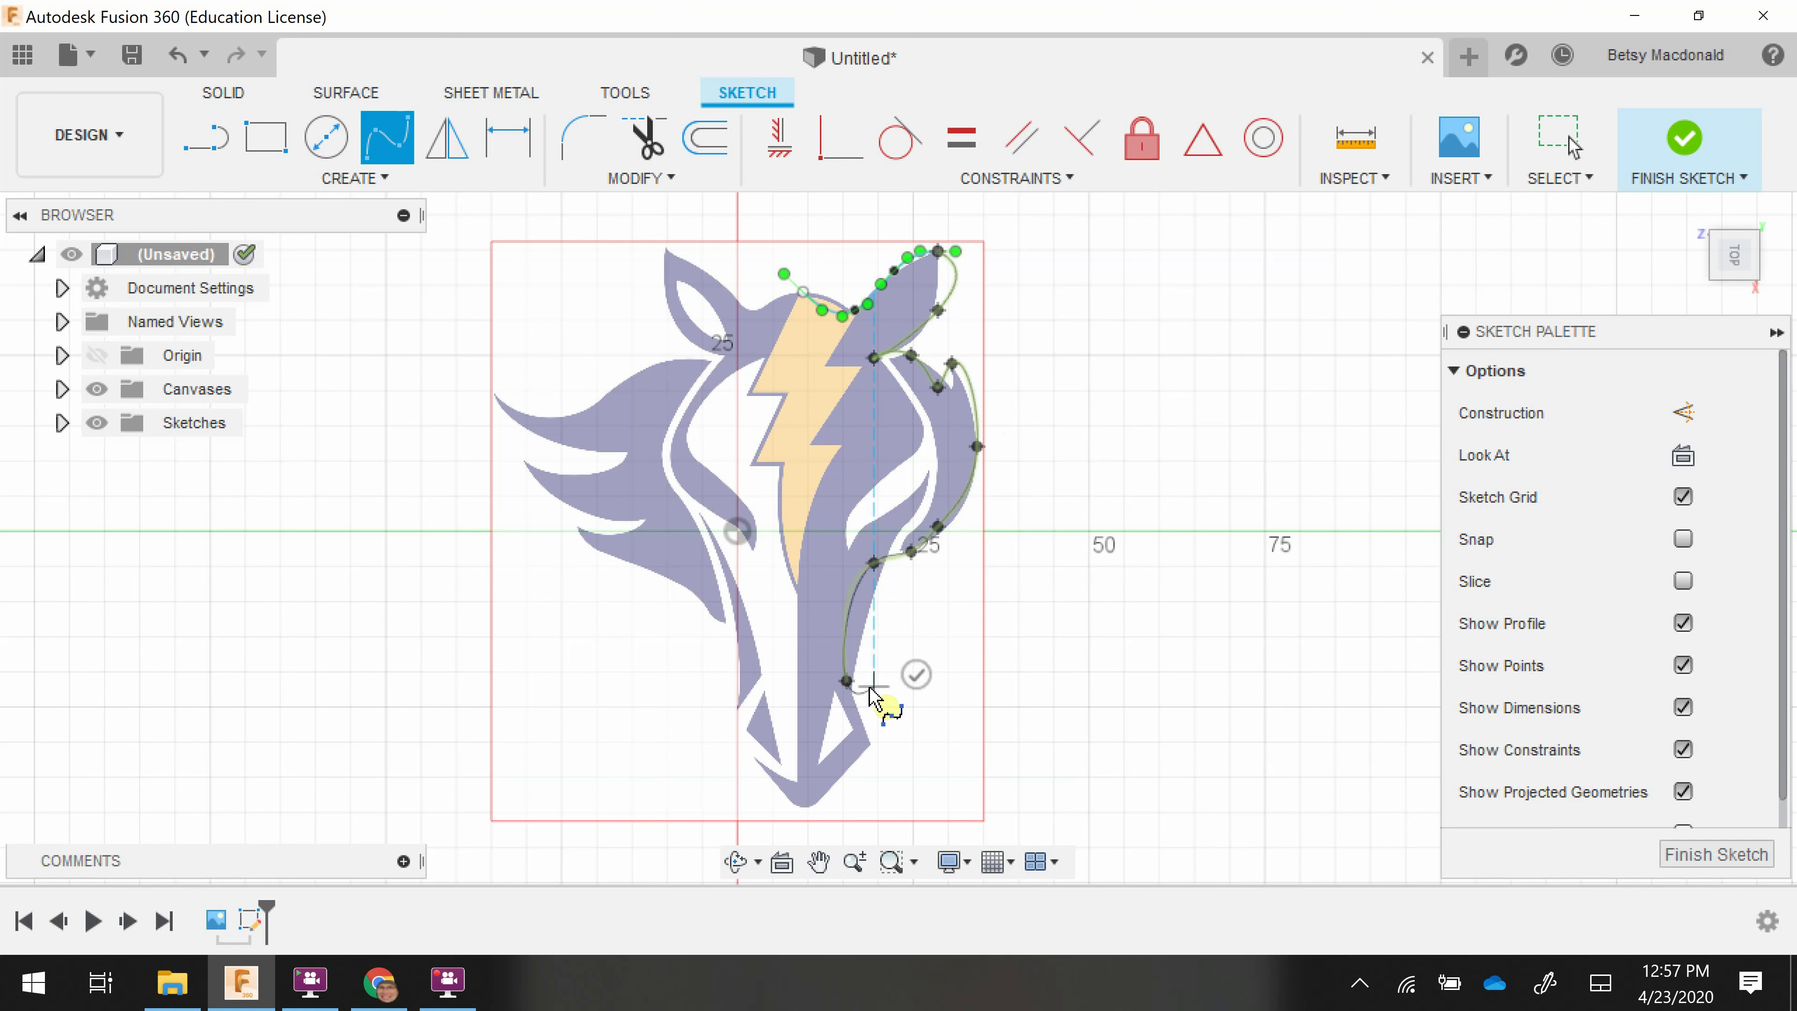
{"action": "left_click", "coordinate": [873, 741]}
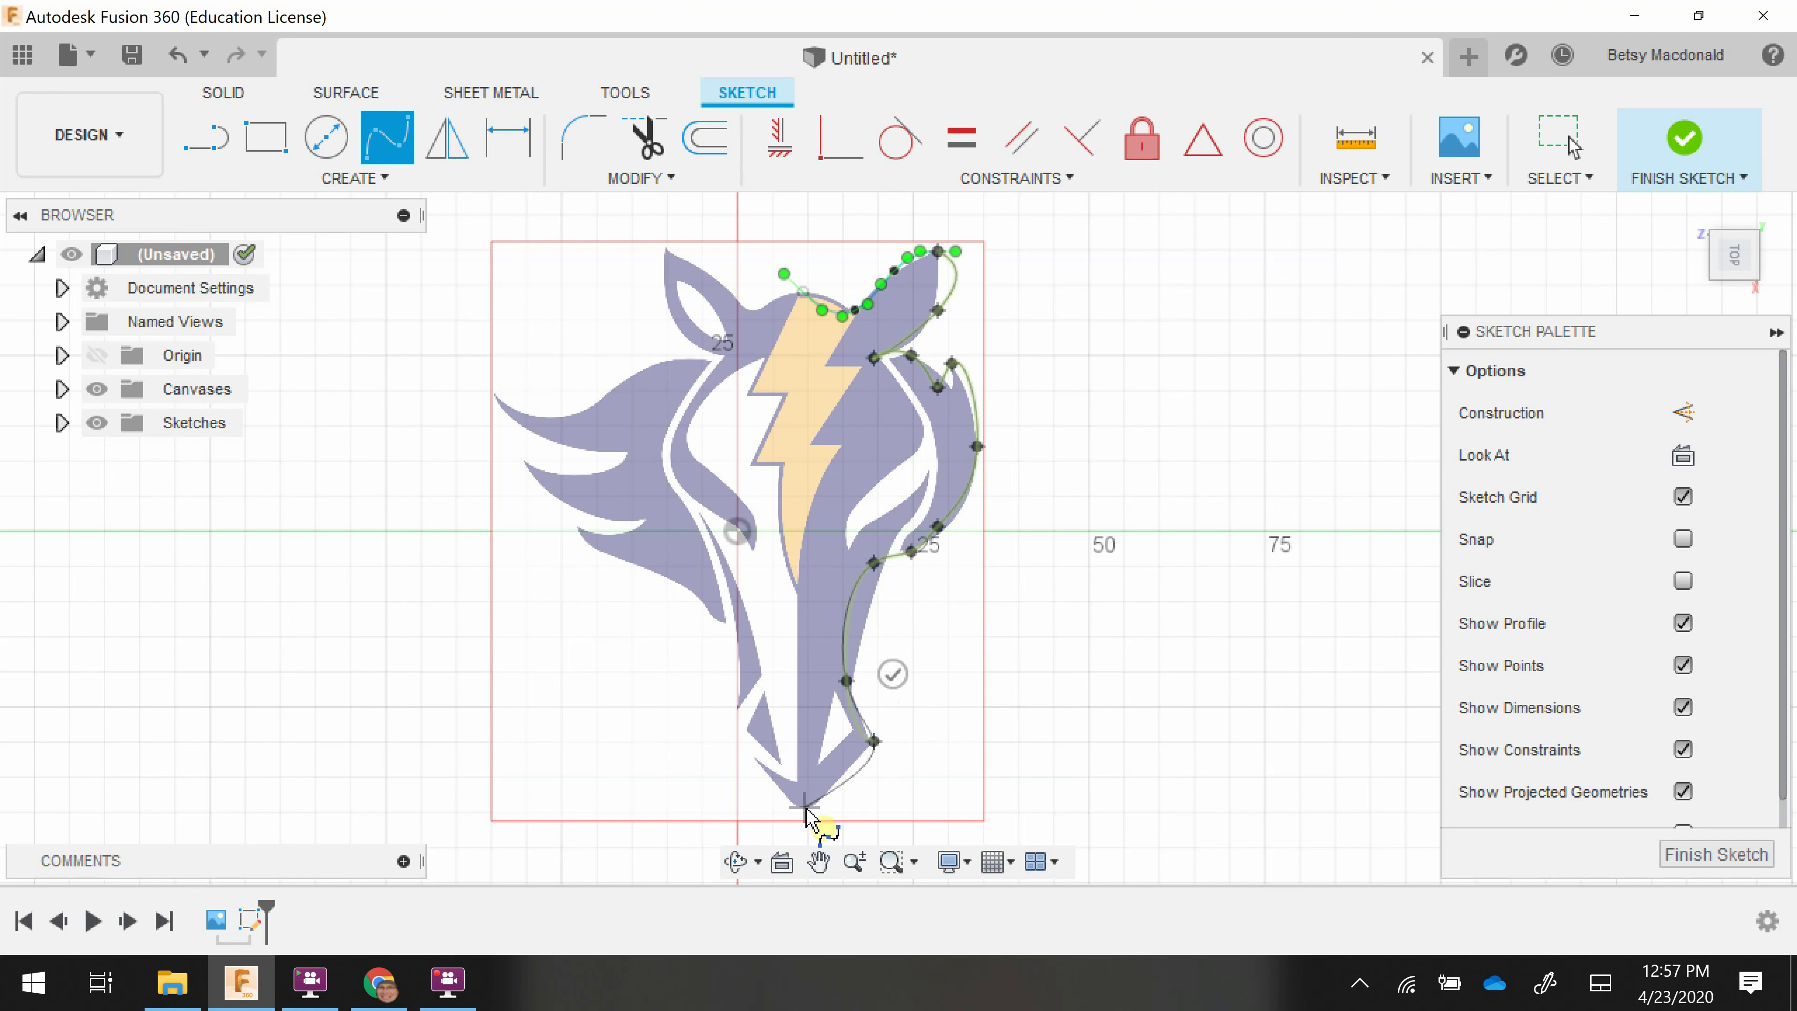
{"action": "left_click", "coordinate": [805, 809]}
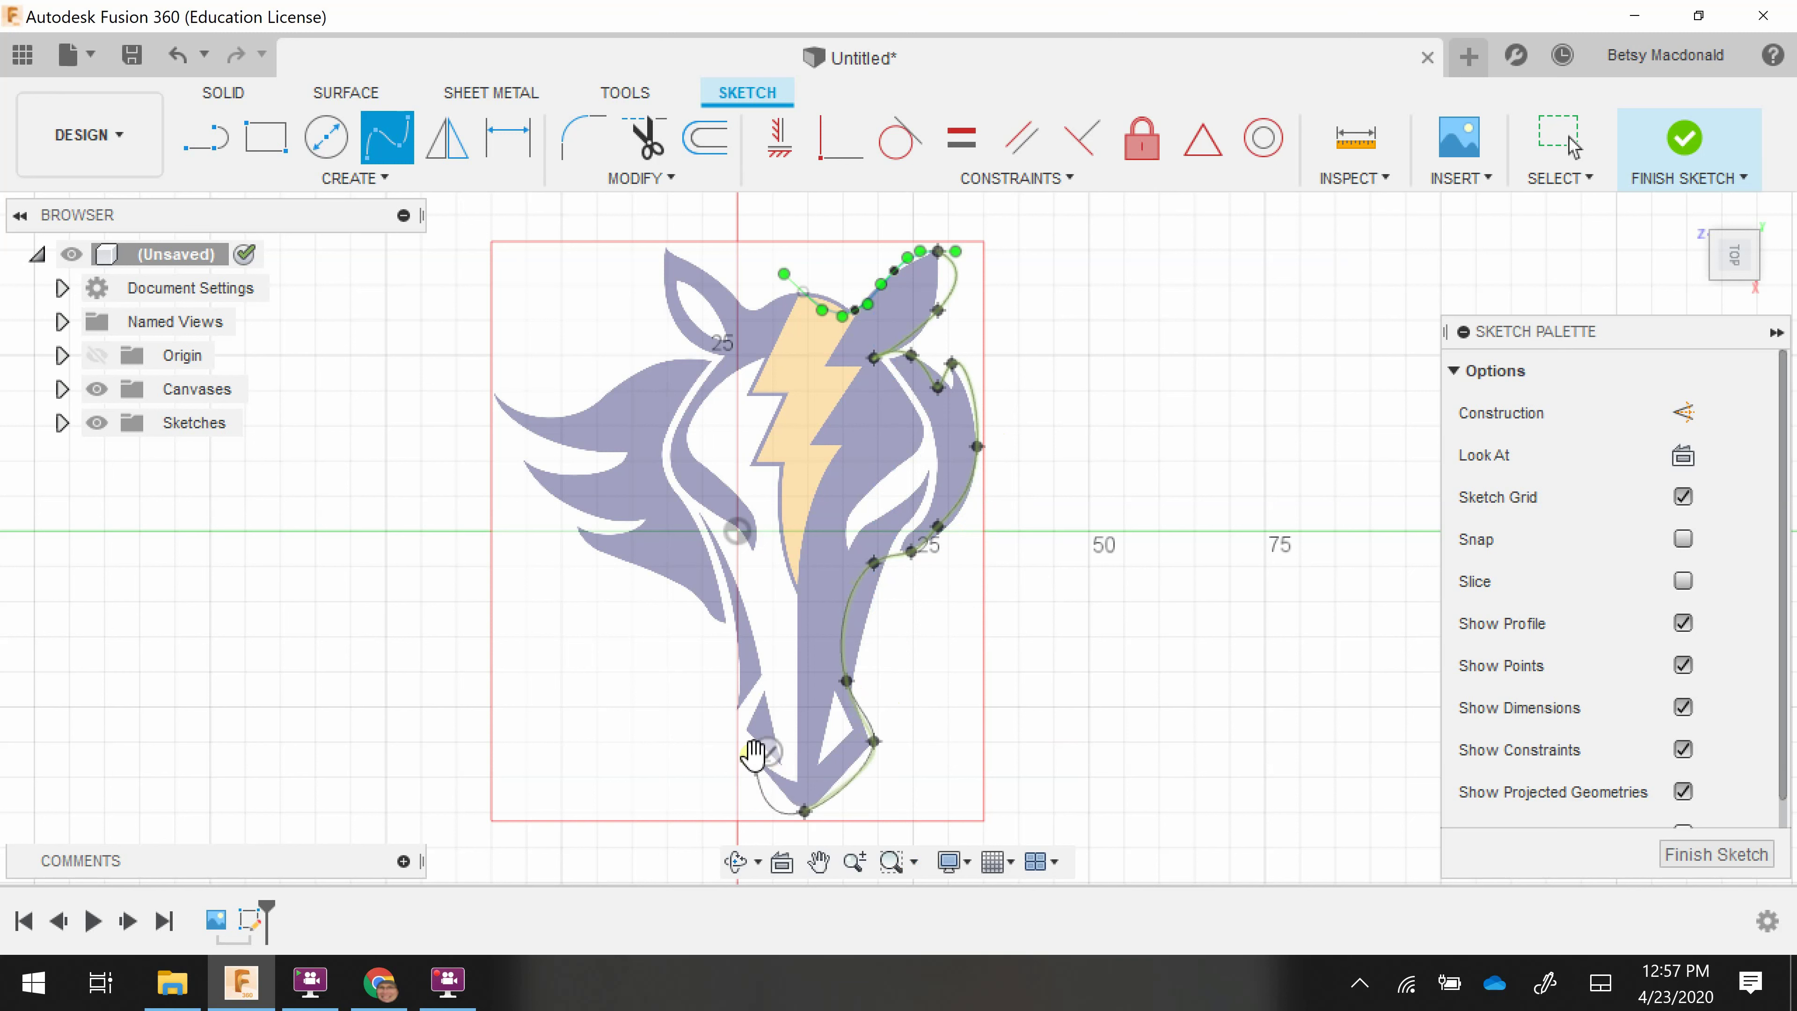
{"action": "left_click", "coordinate": [766, 777]}
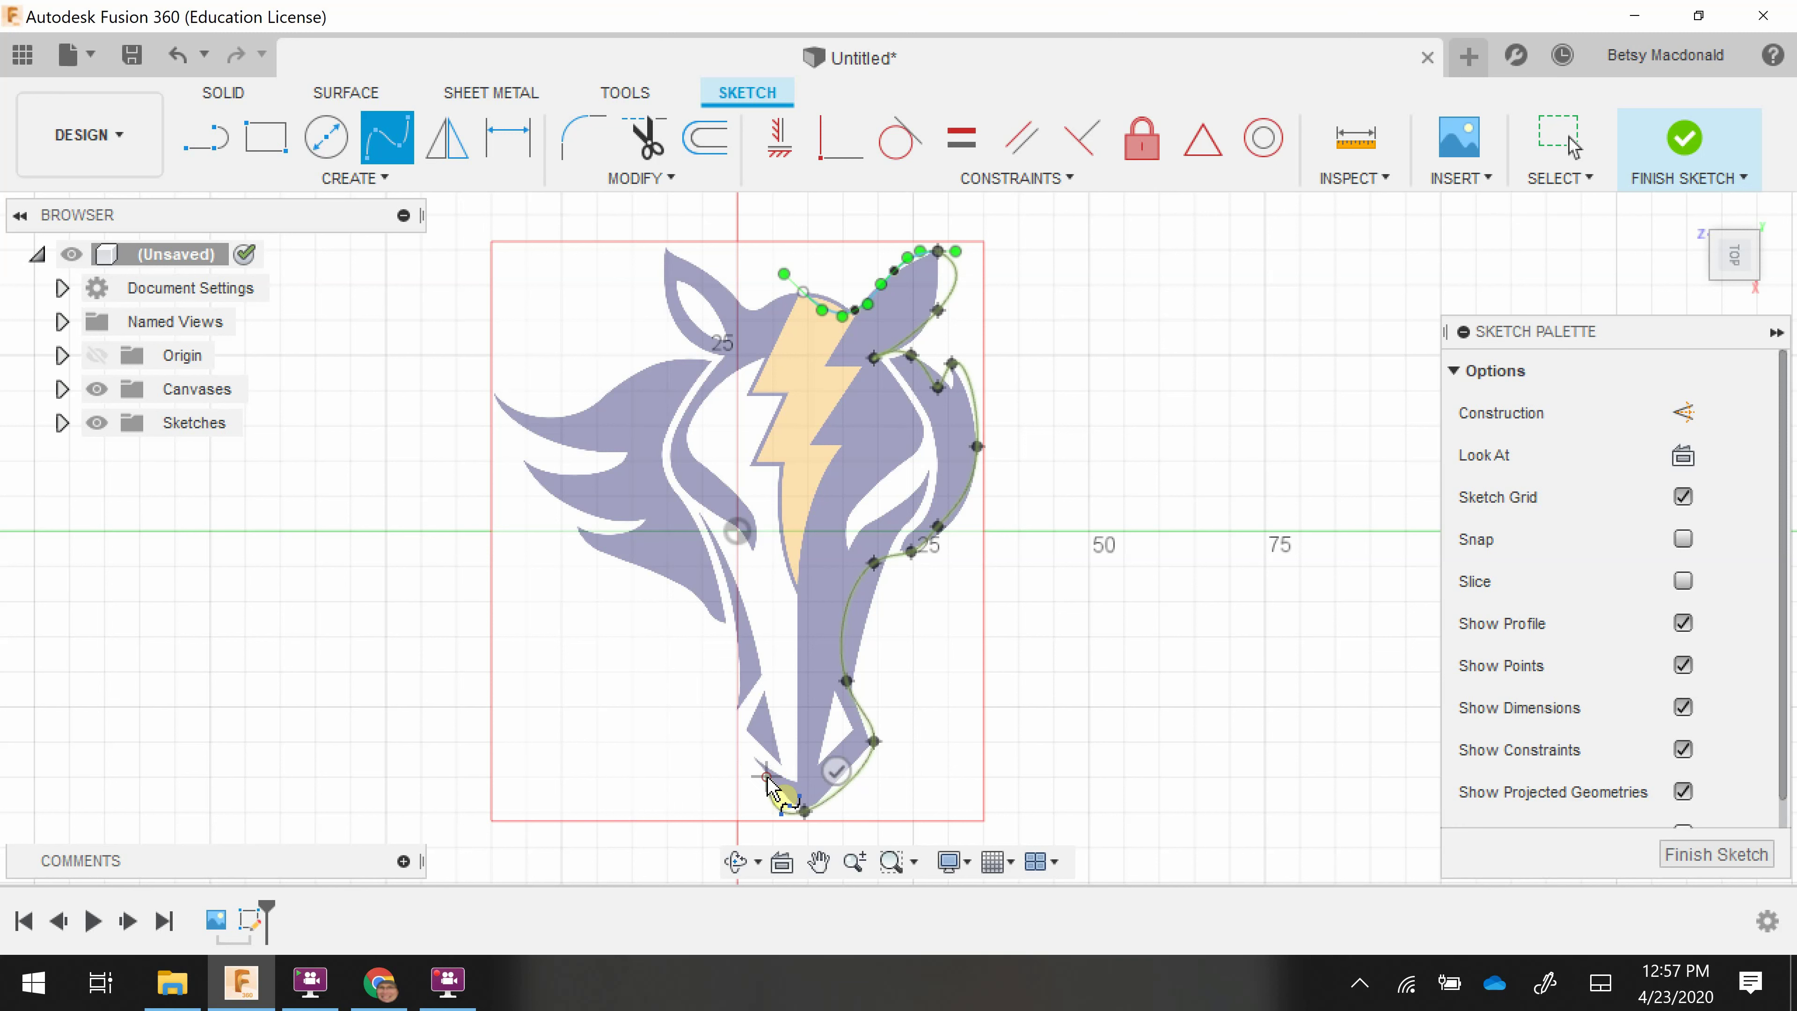
{"action": "left_click", "coordinate": [737, 706]}
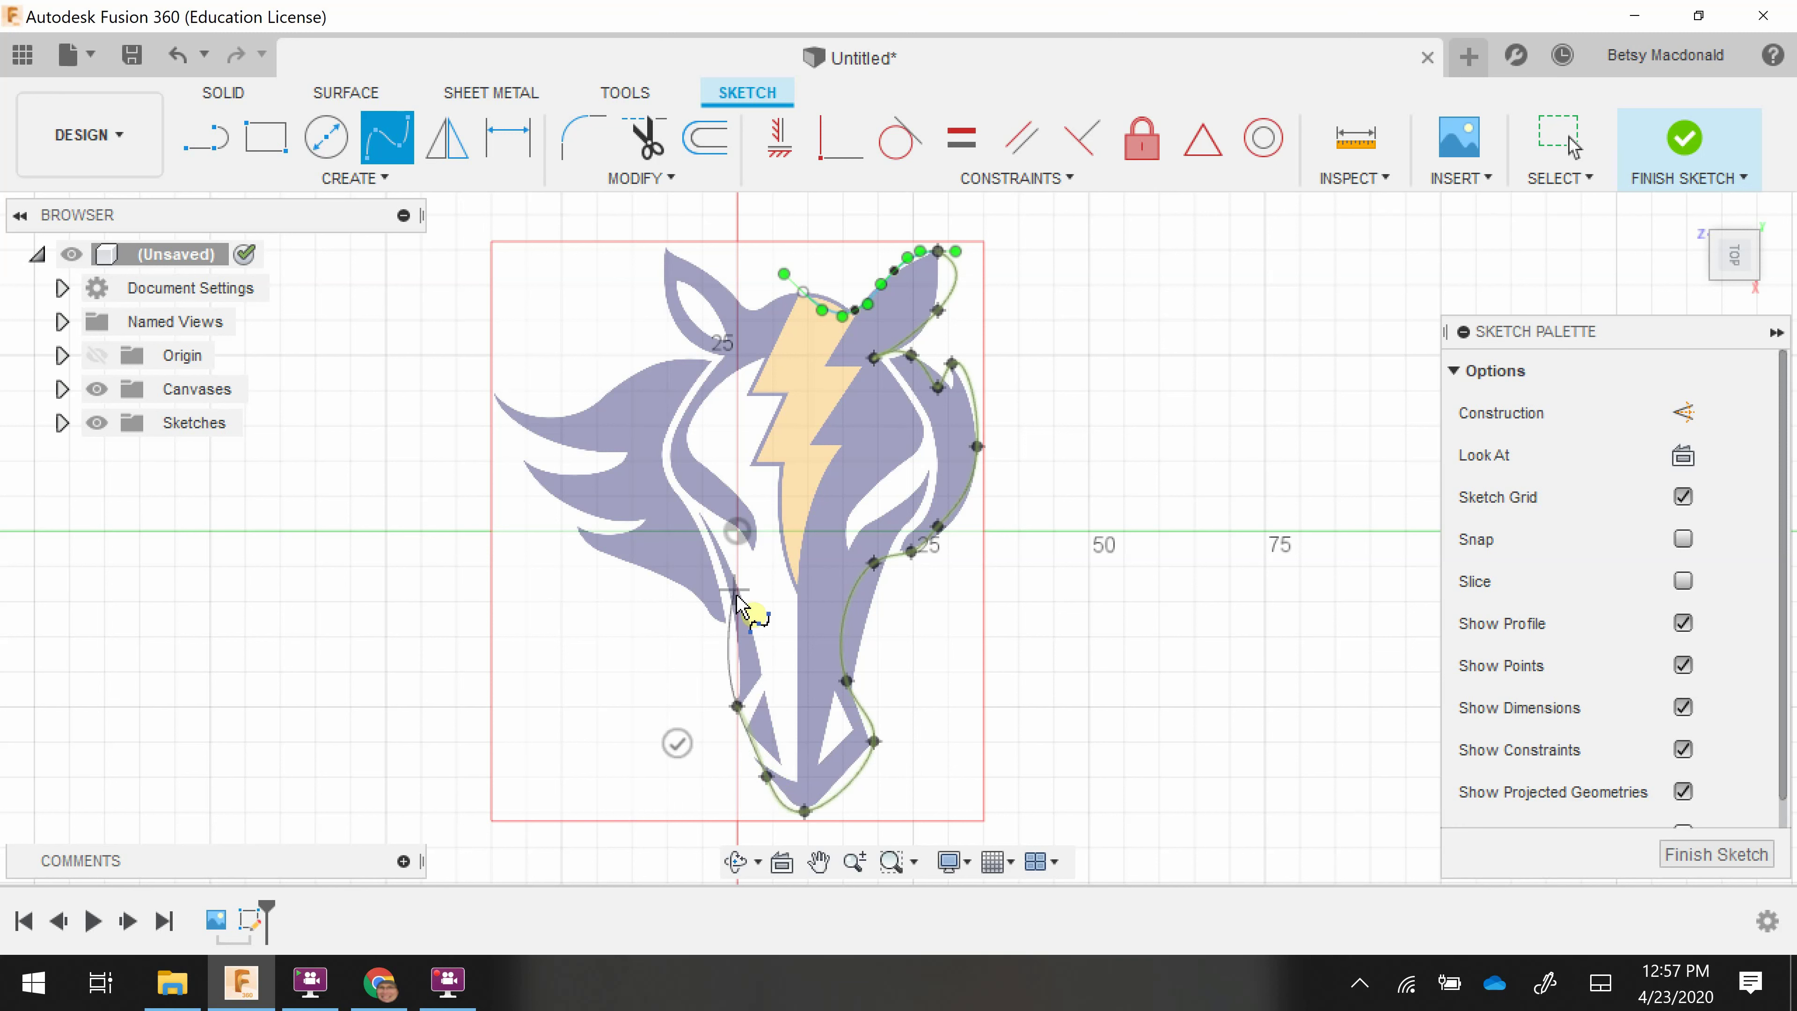
{"action": "left_click", "coordinate": [734, 634]}
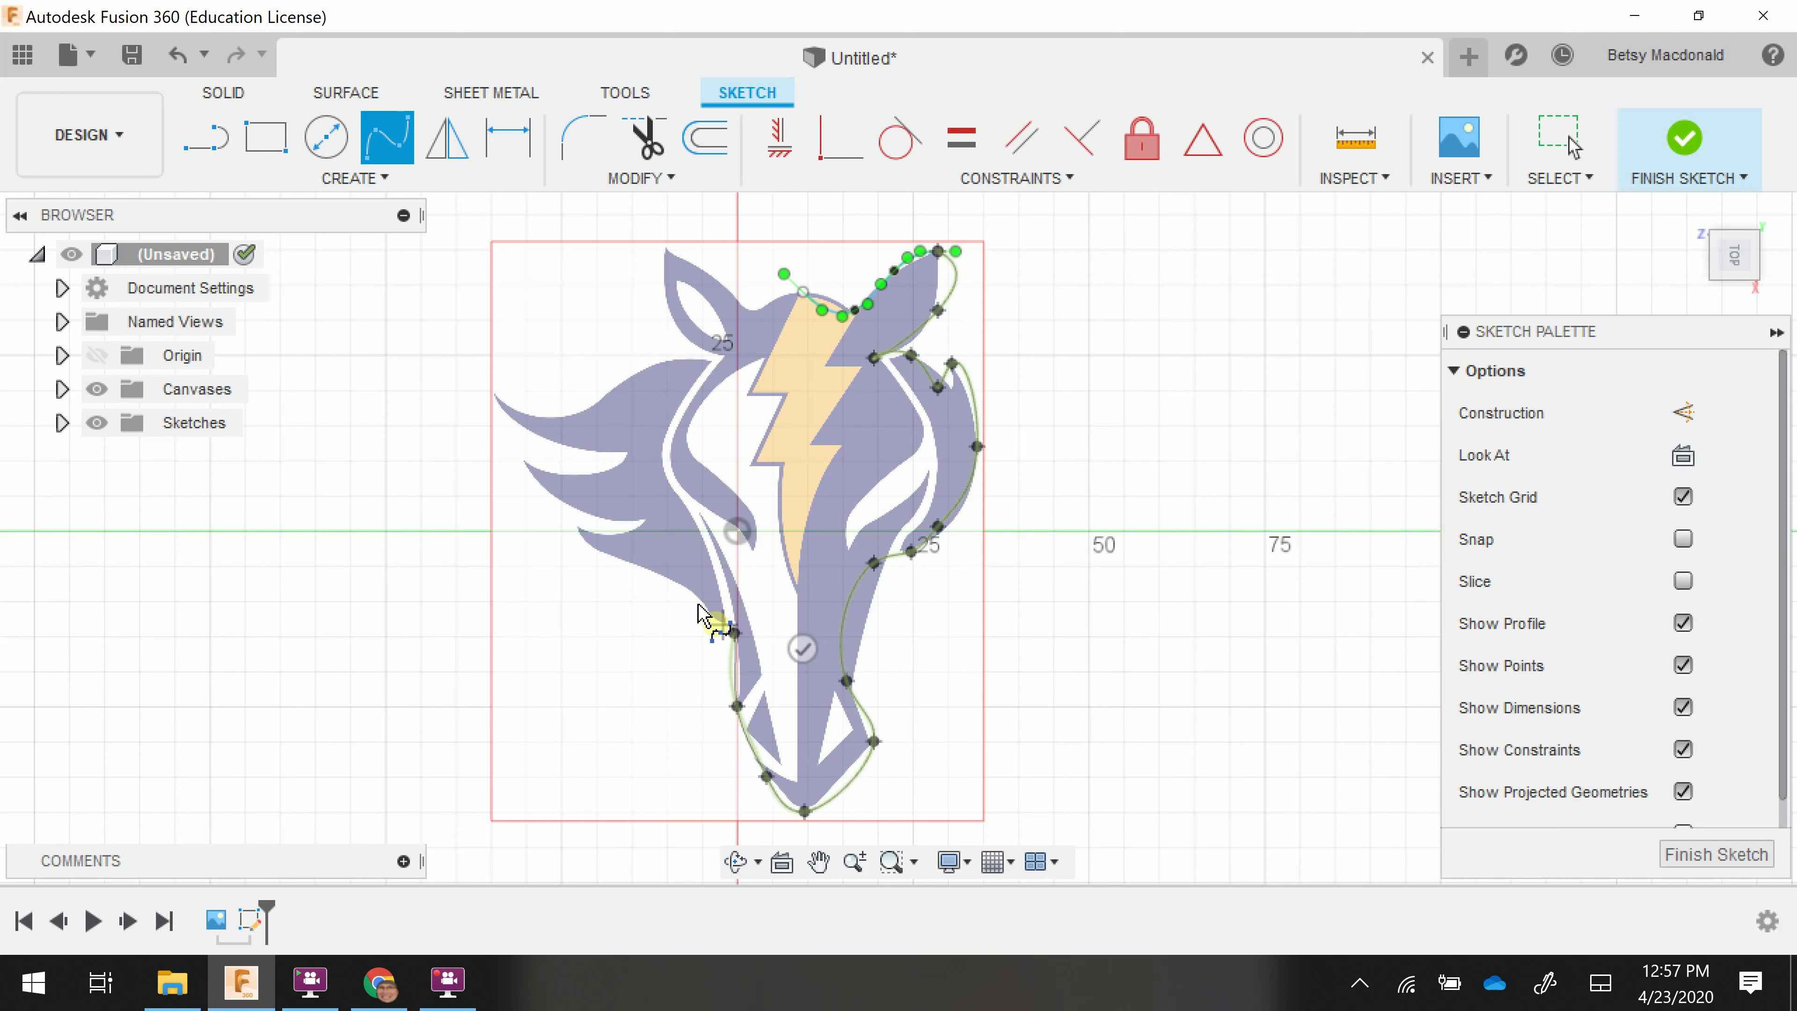
Trace the spline in and out around the three left mane strands and their notches
{"action": "left_click", "coordinate": [678, 580]}
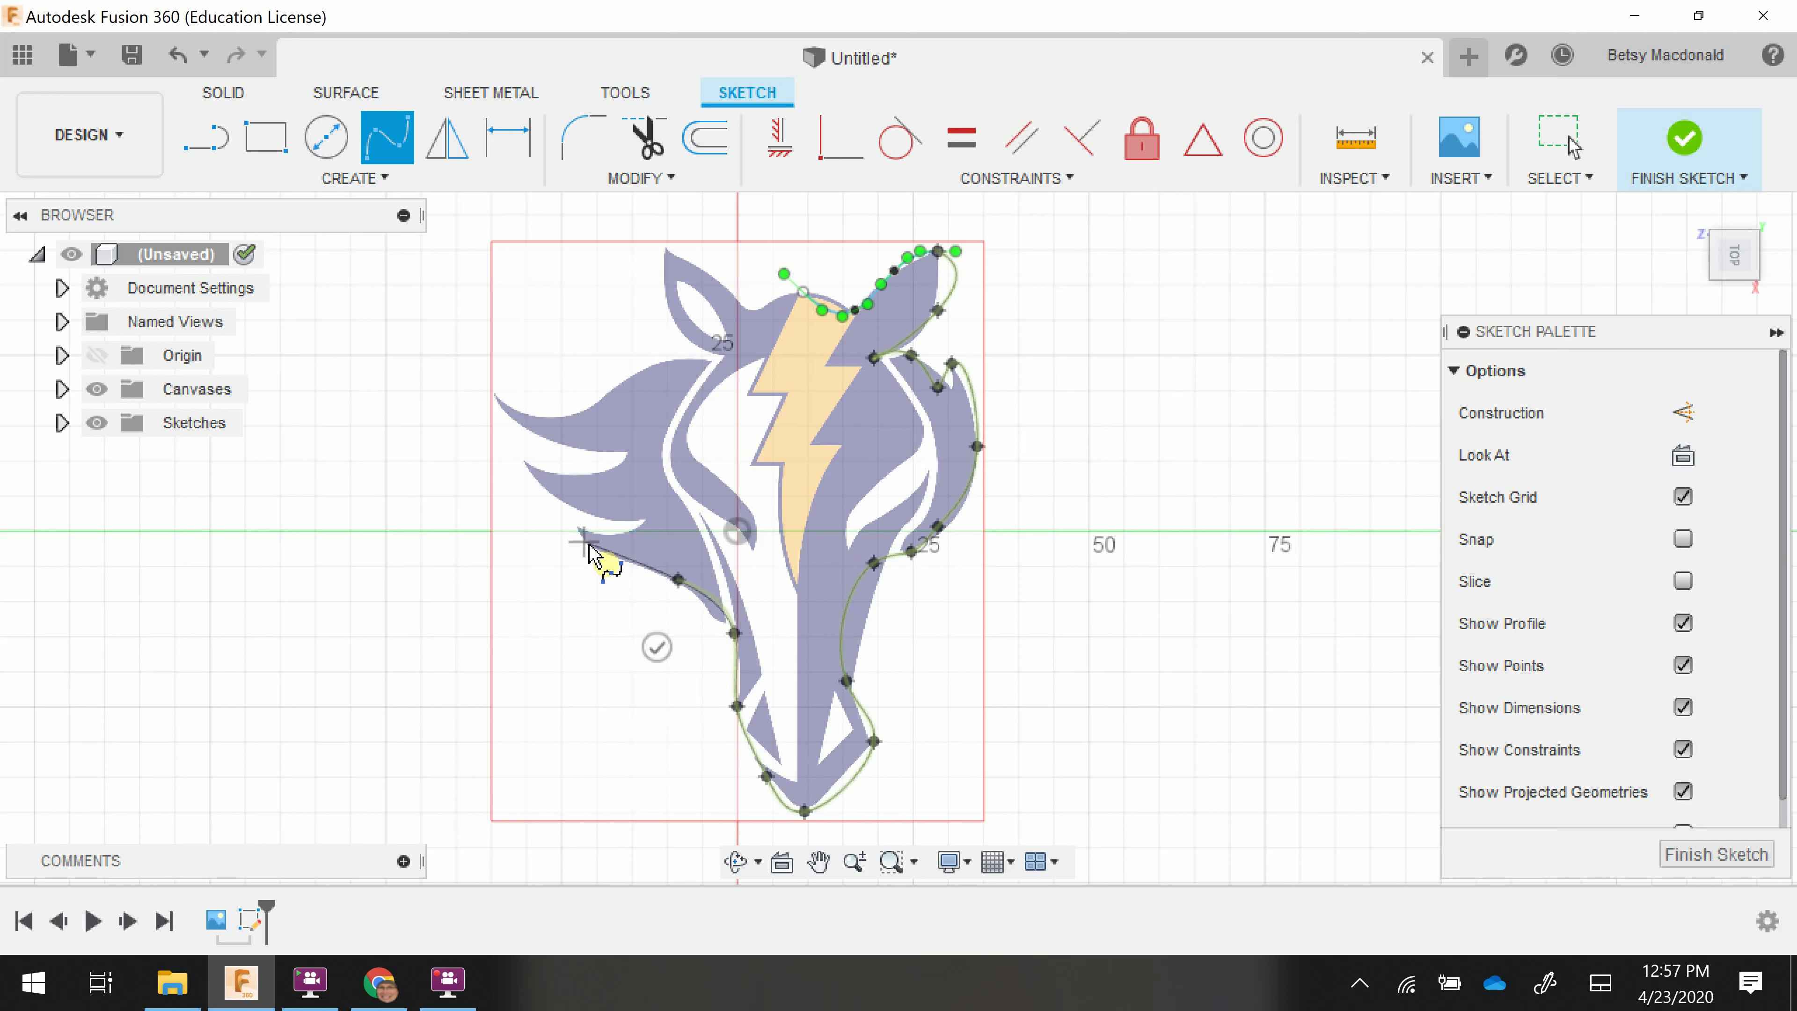
{"action": "left_click", "coordinate": [592, 550]}
{"action": "left_click", "coordinate": [579, 528]}
{"action": "left_click", "coordinate": [628, 536]}
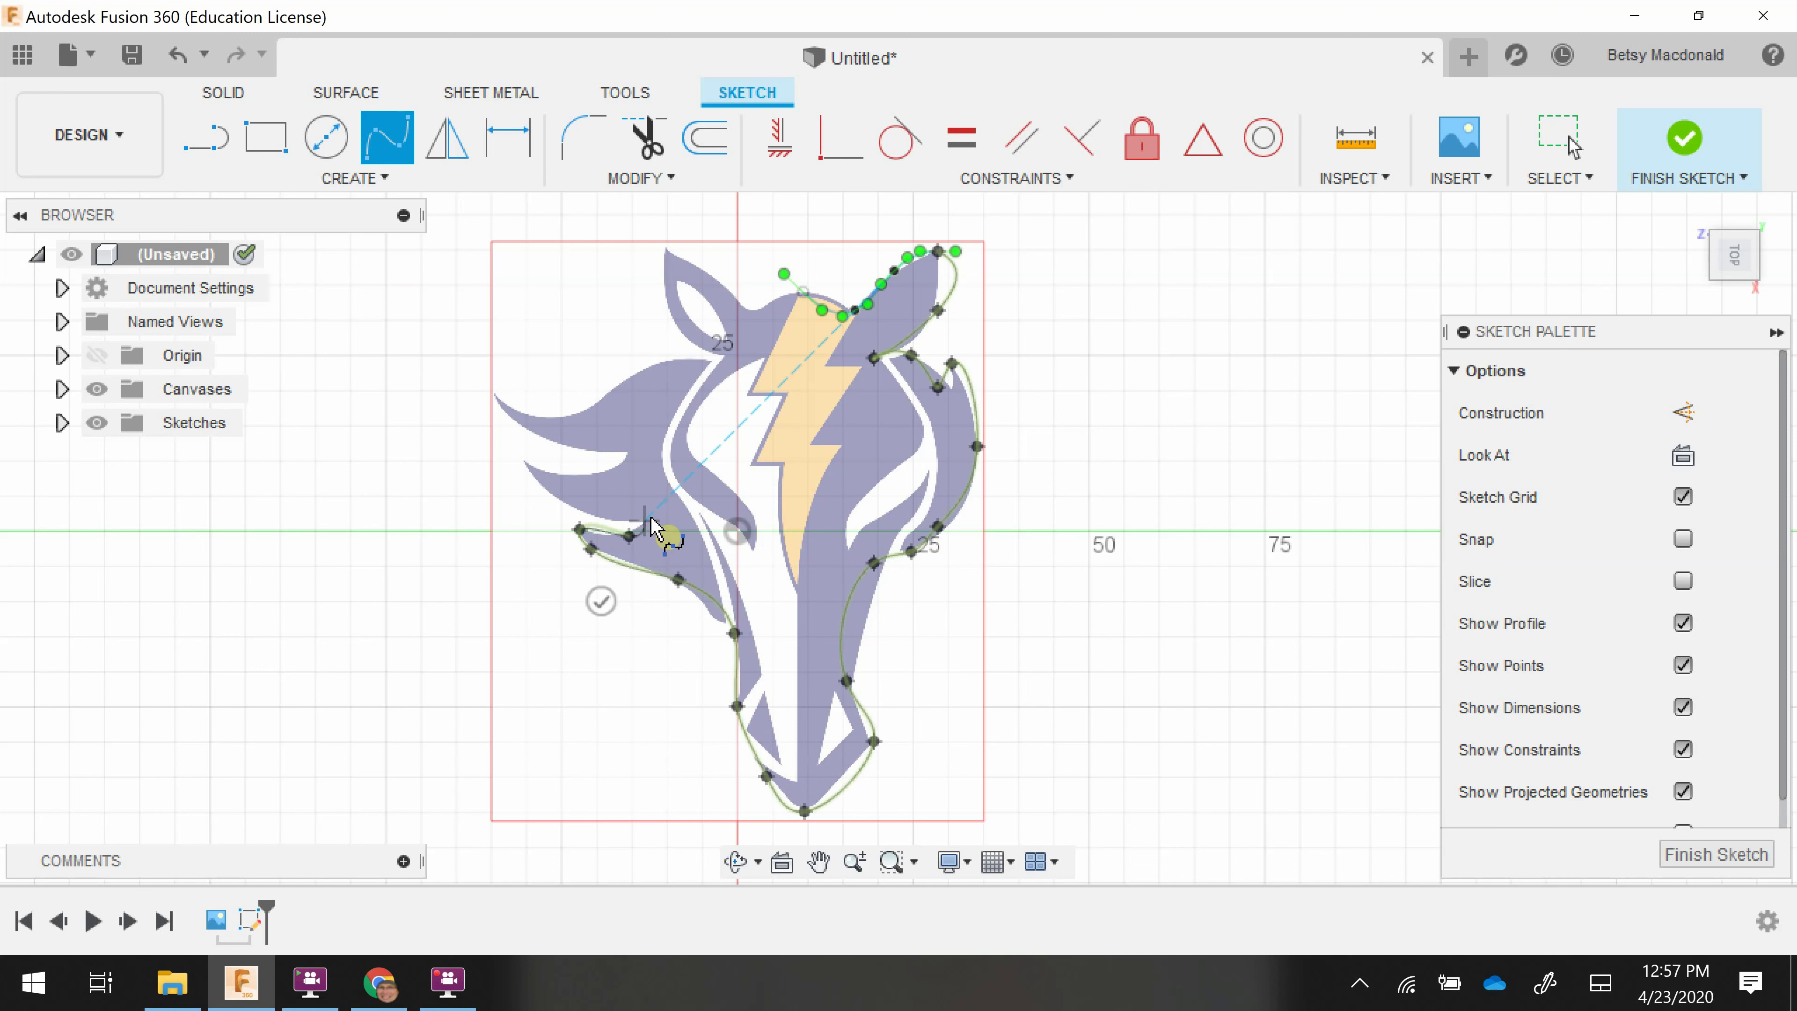
{"action": "left_click", "coordinate": [651, 513]}
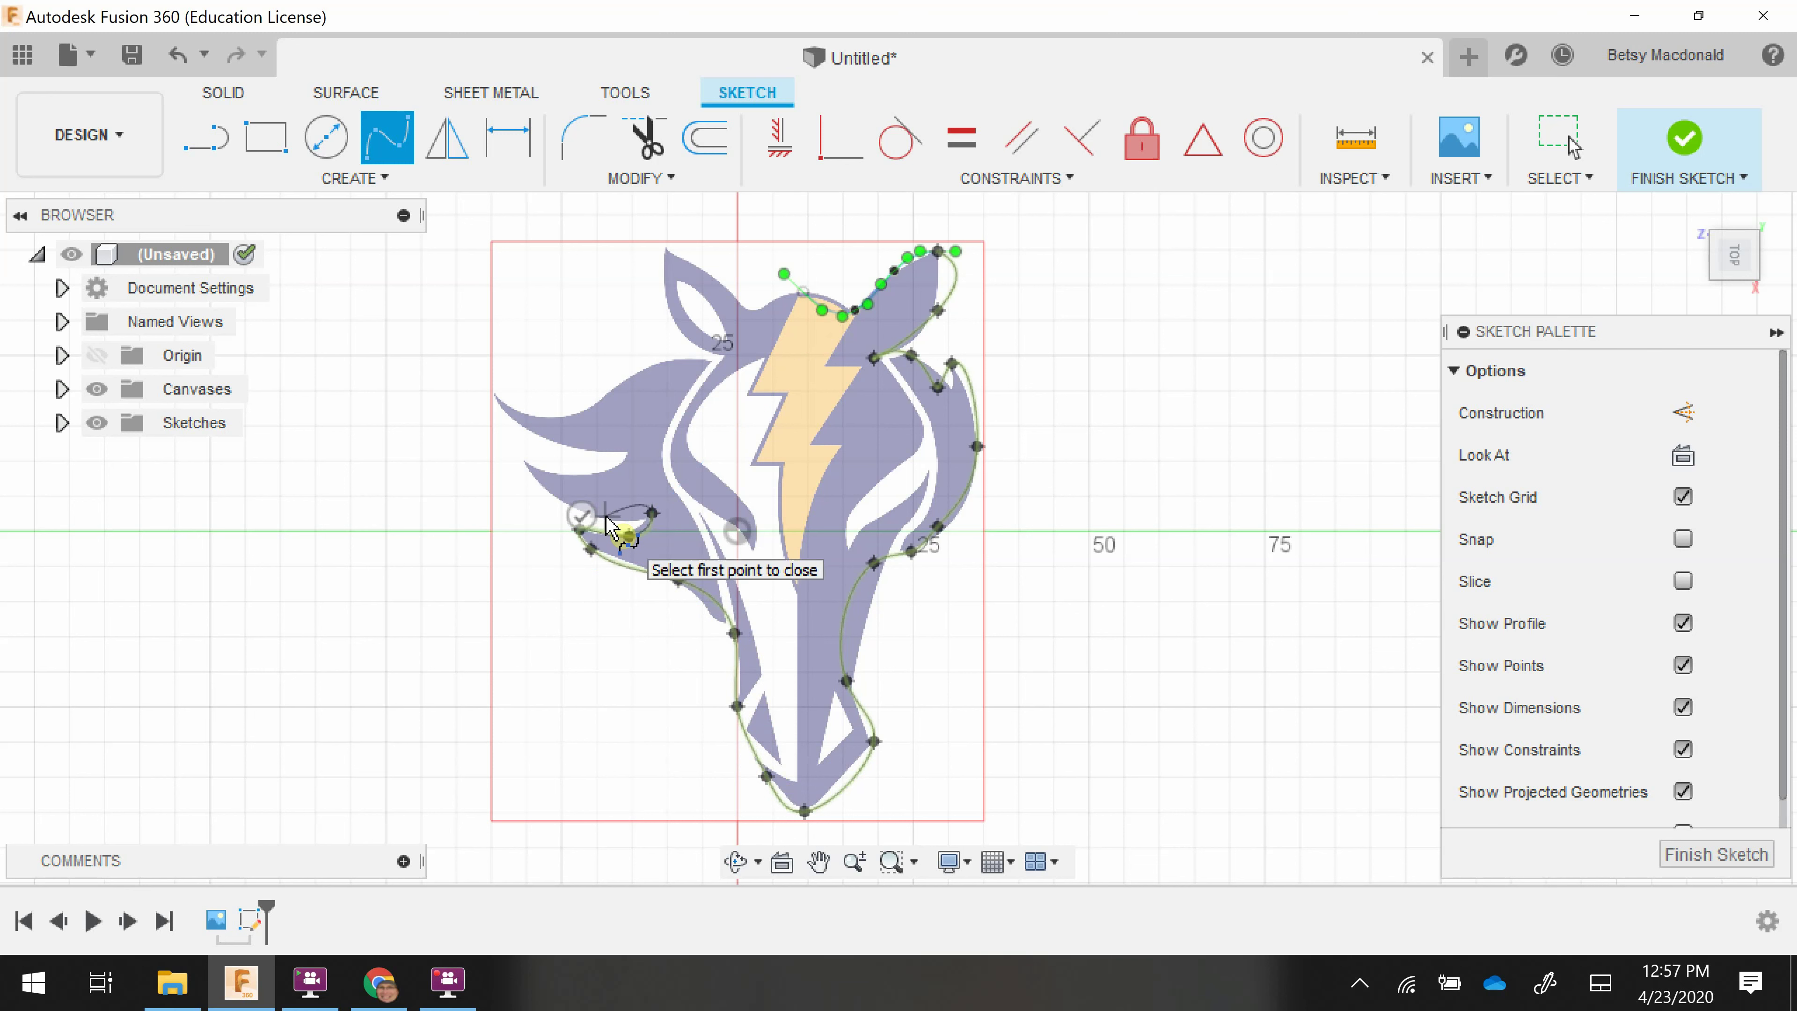
{"action": "left_click", "coordinate": [605, 515]}
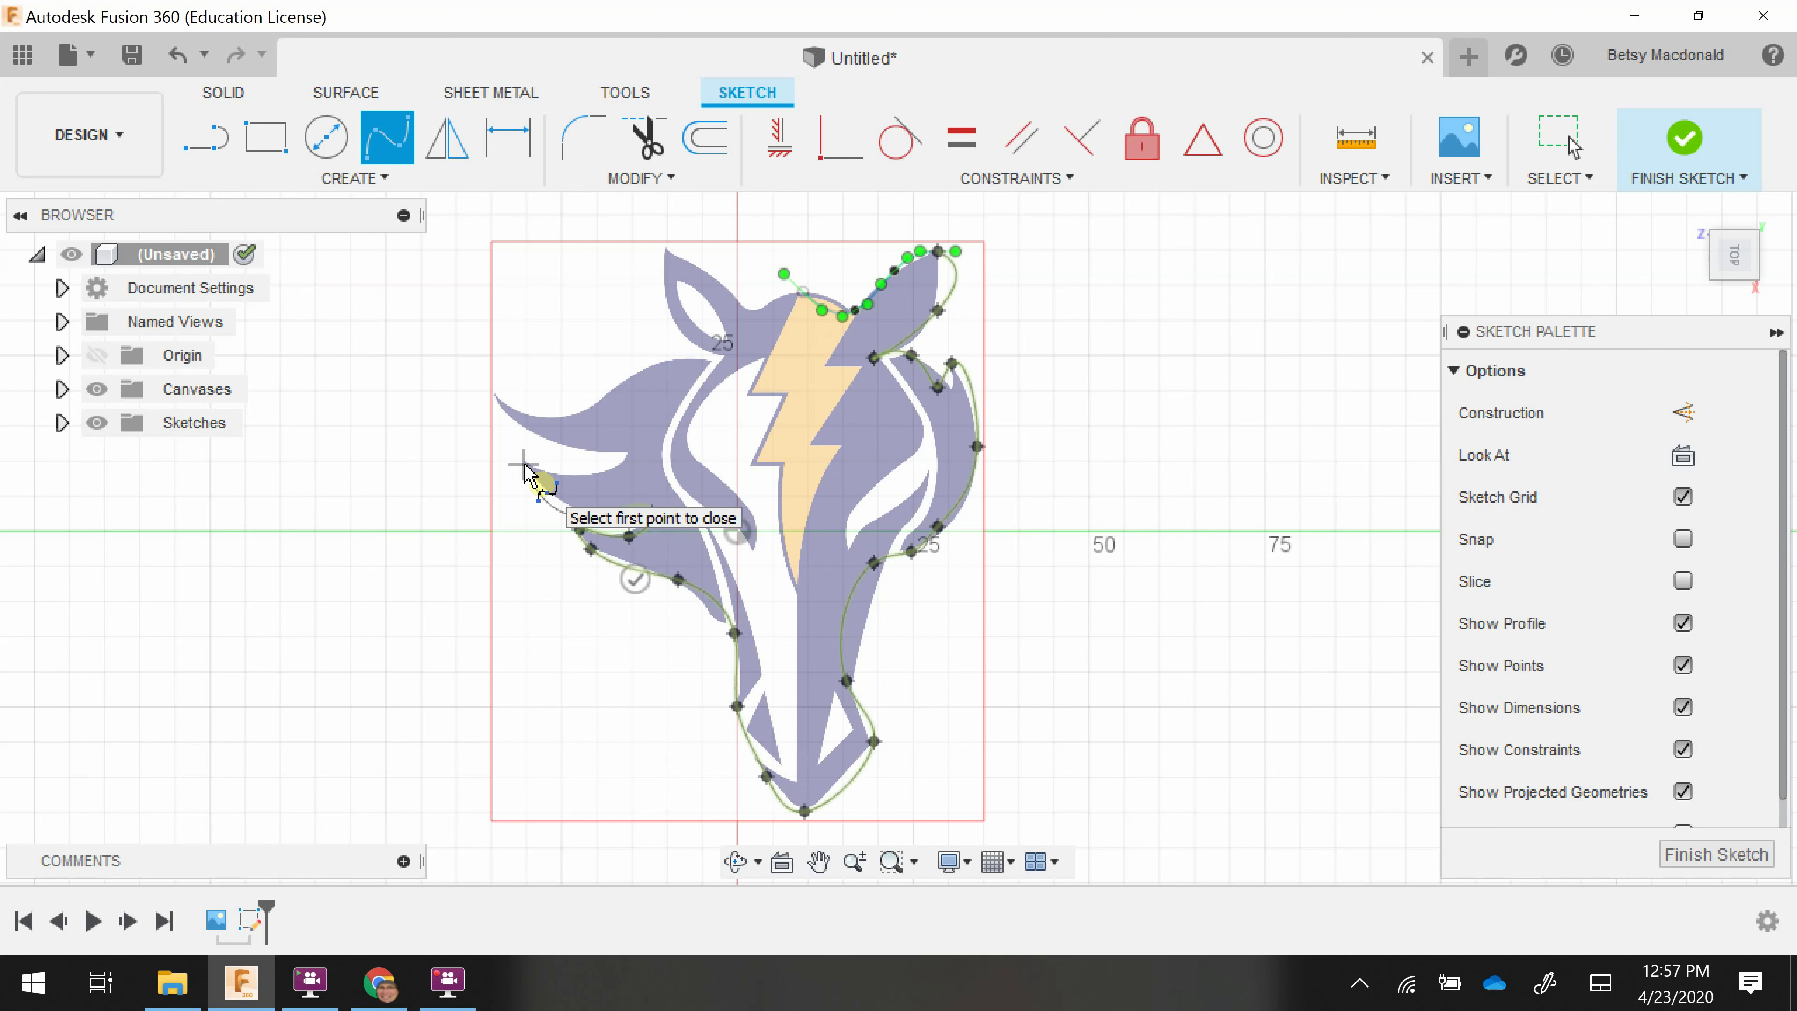
{"action": "left_click", "coordinate": [523, 464]}
{"action": "left_click", "coordinate": [575, 469]}
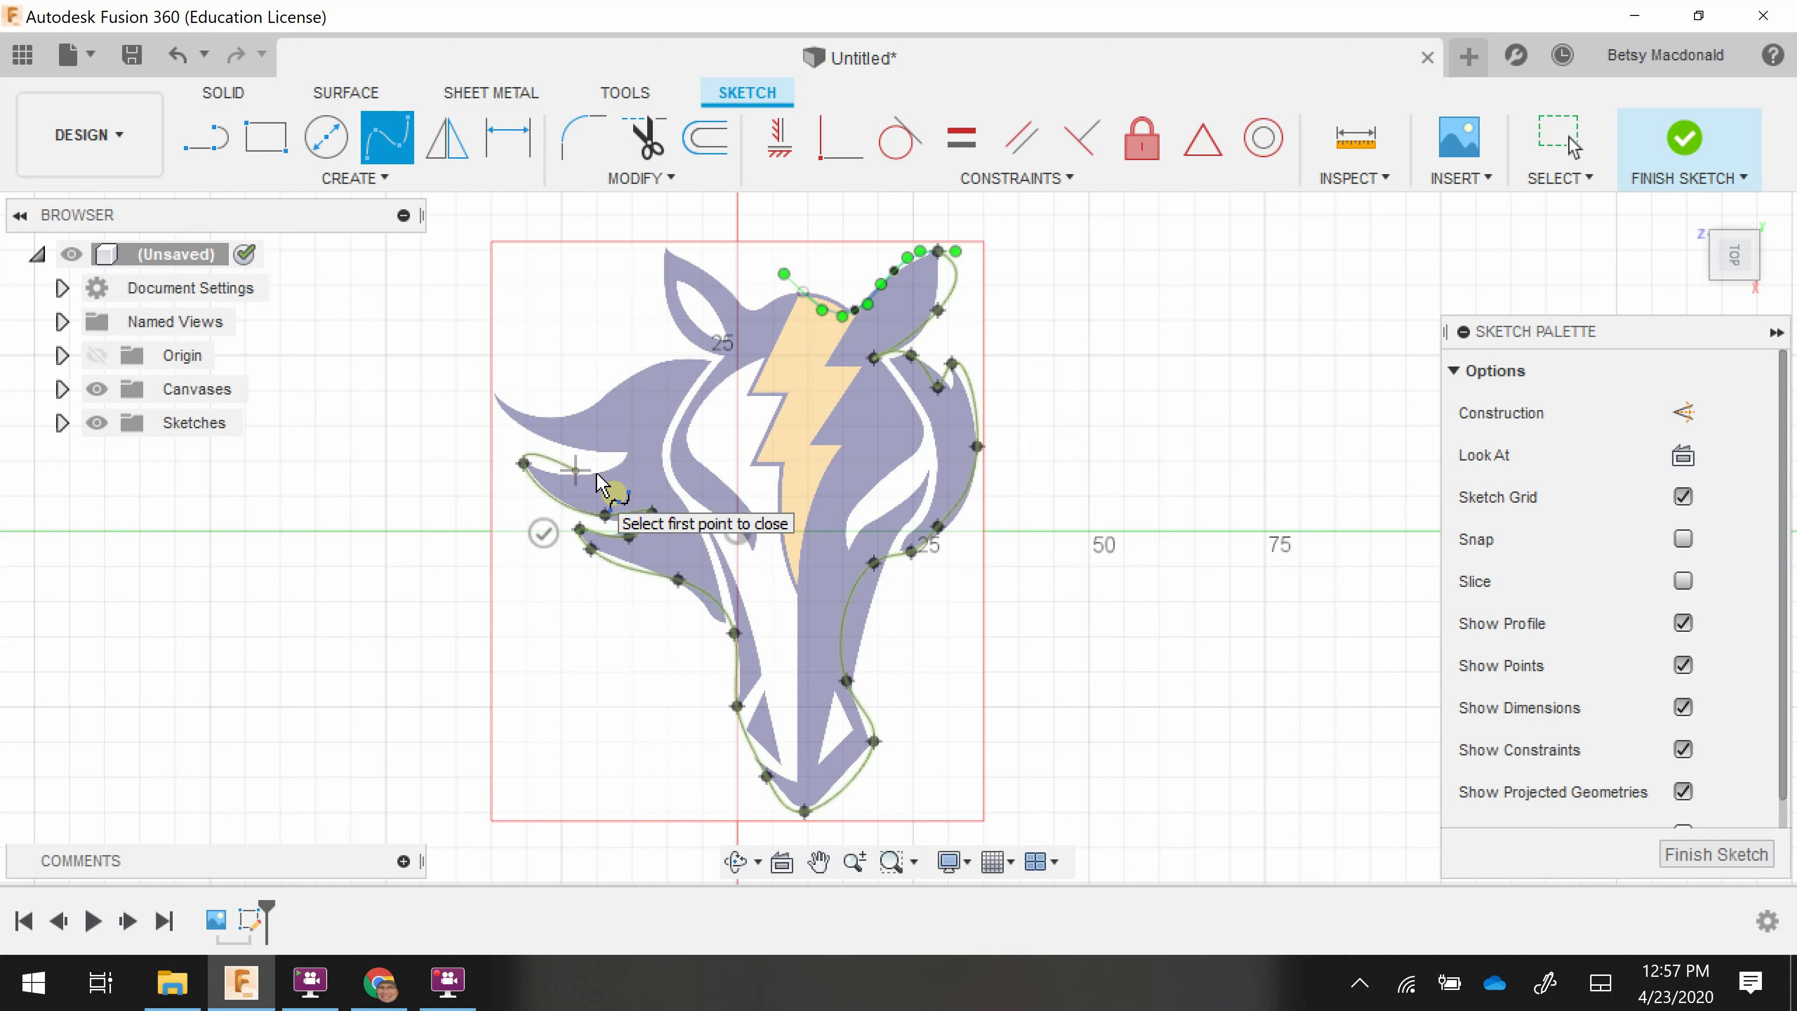
{"action": "left_click", "coordinate": [632, 449]}
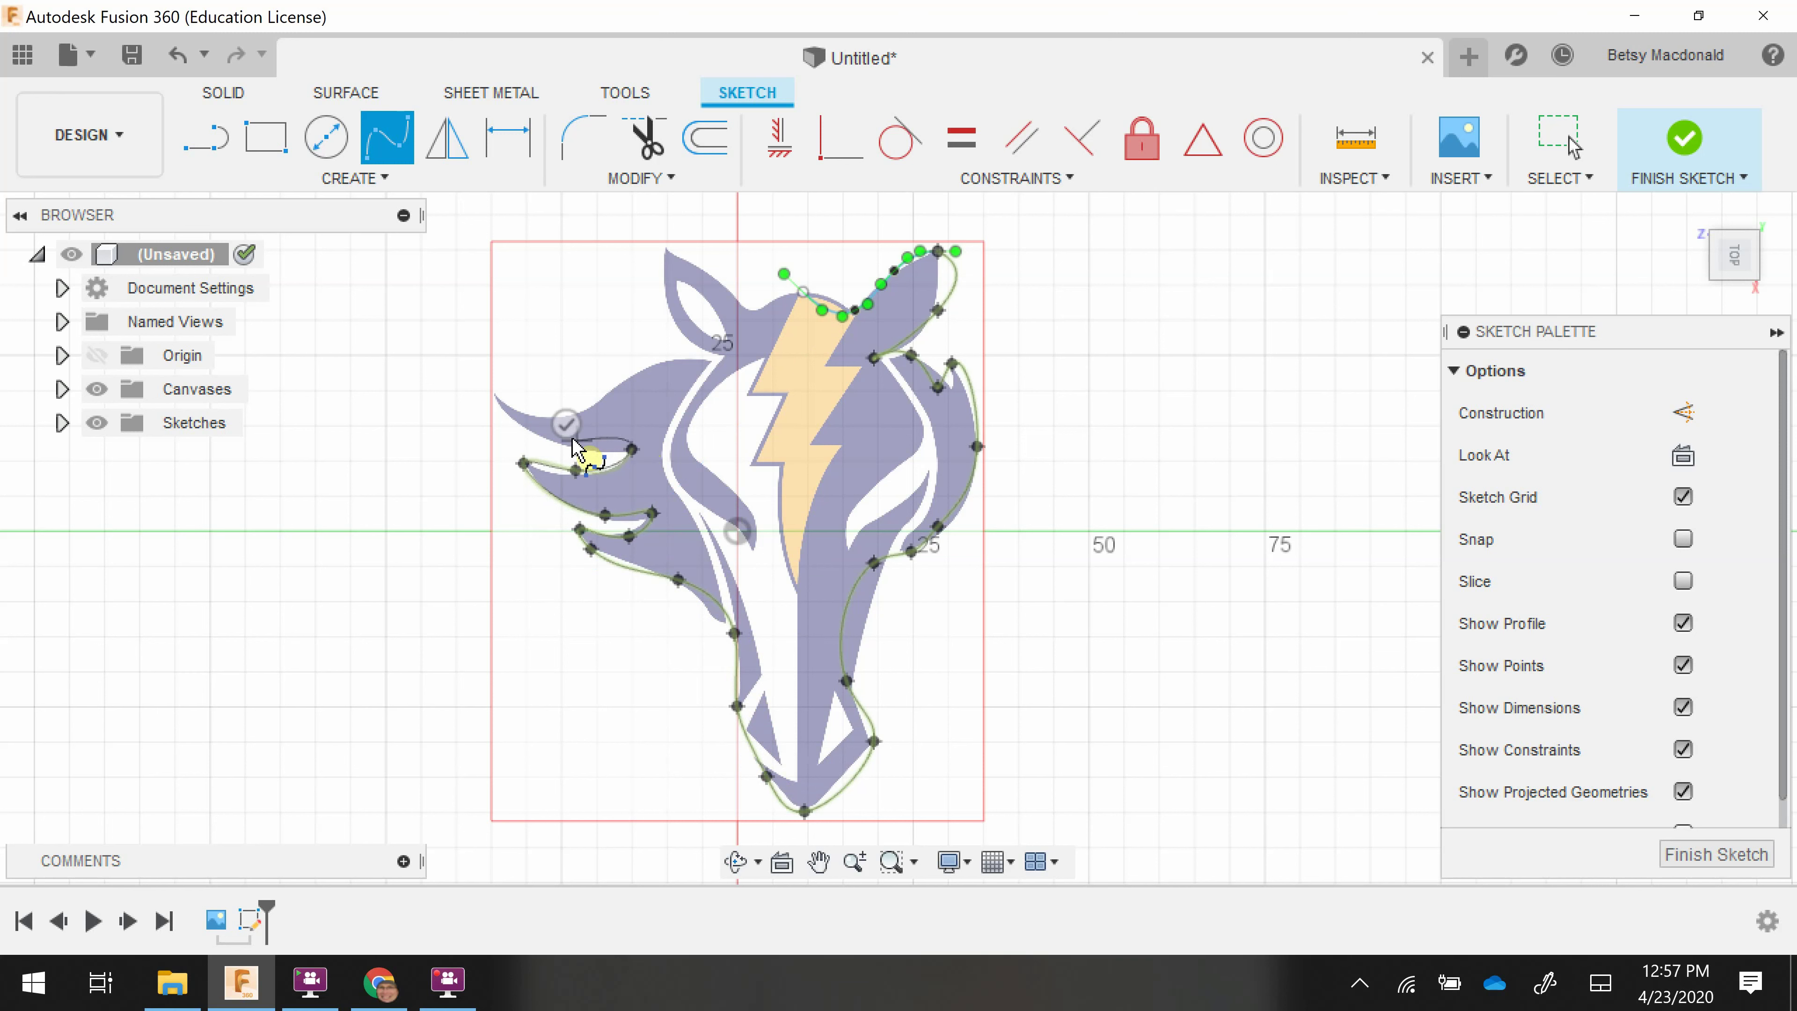
{"action": "left_click", "coordinate": [581, 444]}
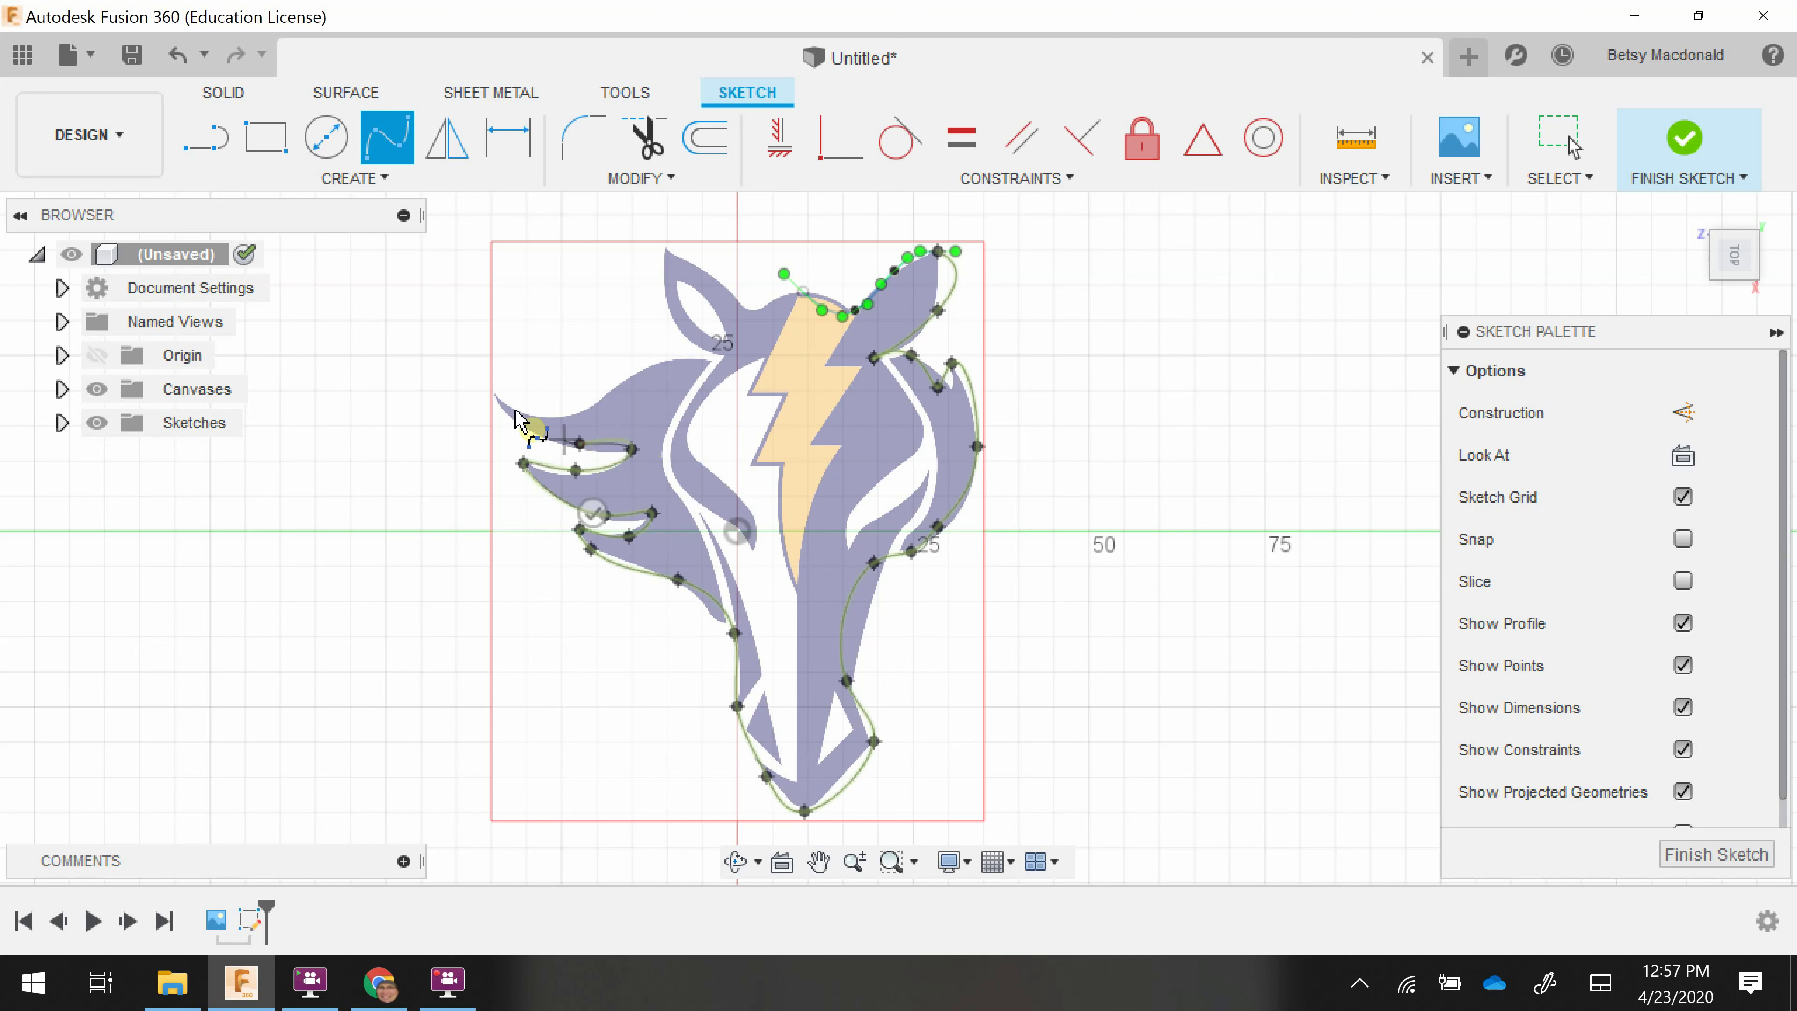
{"action": "left_click", "coordinate": [497, 395]}
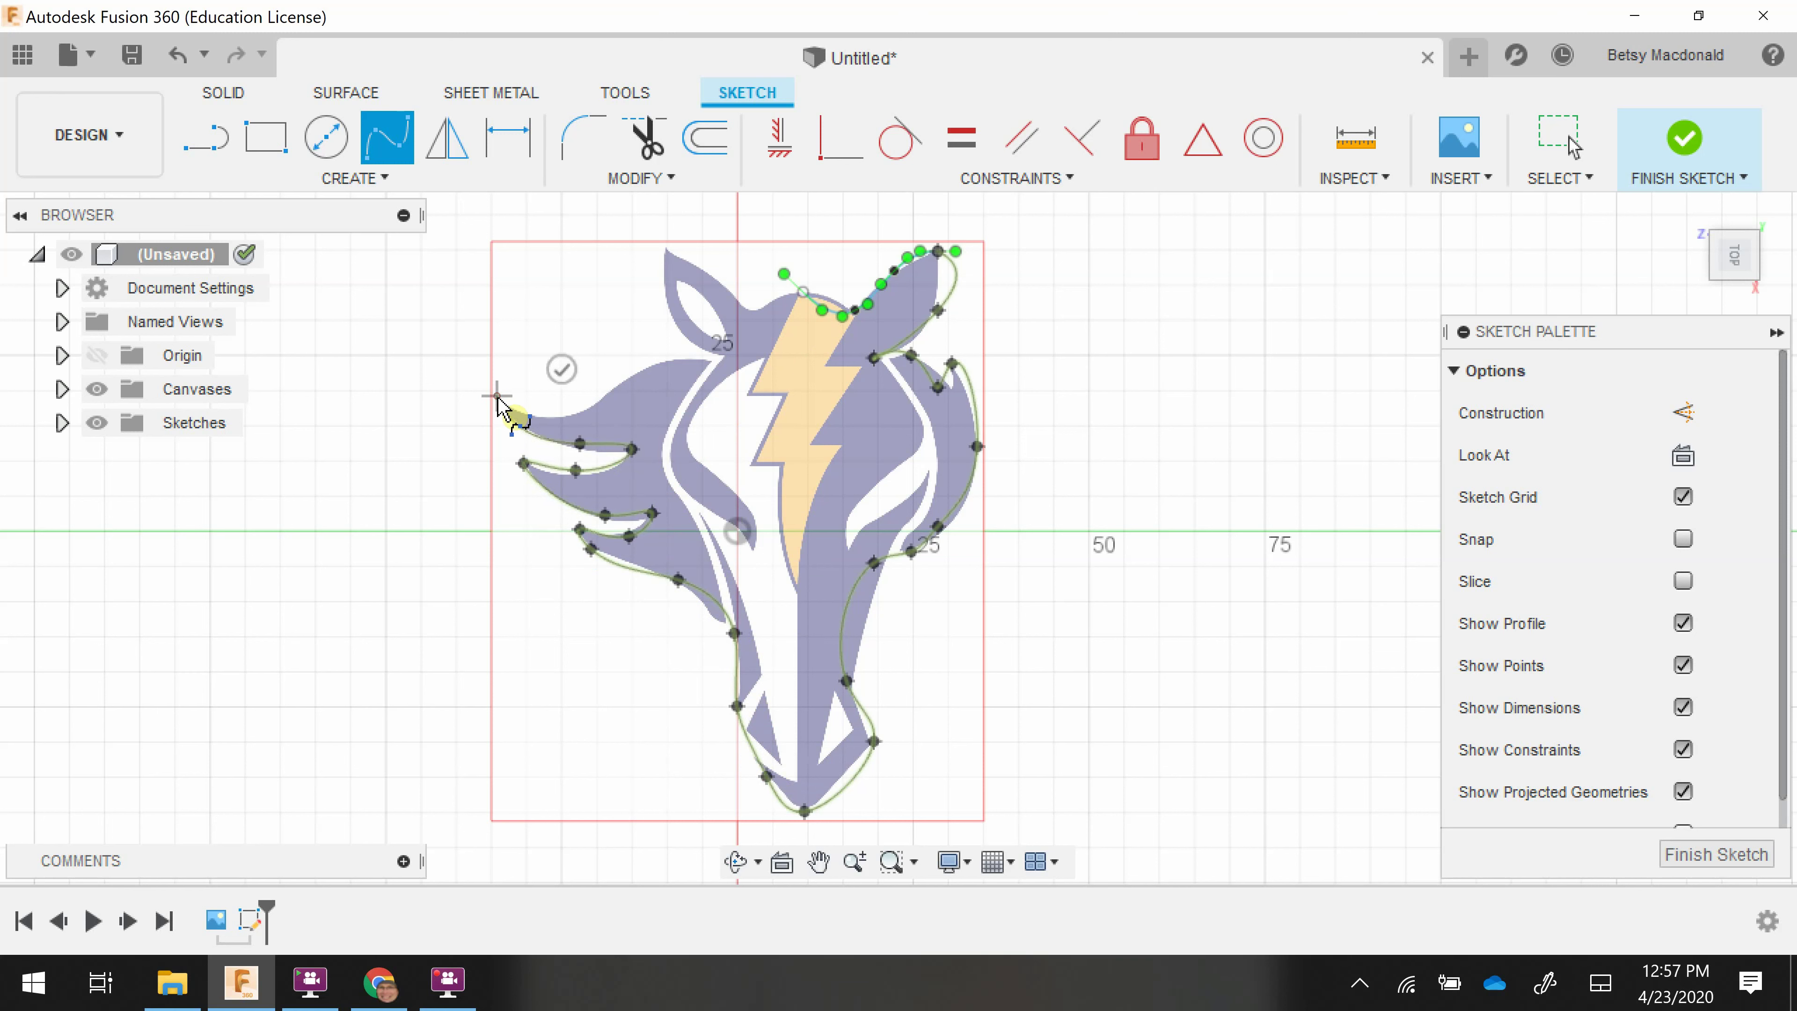
{"action": "left_click", "coordinate": [586, 408]}
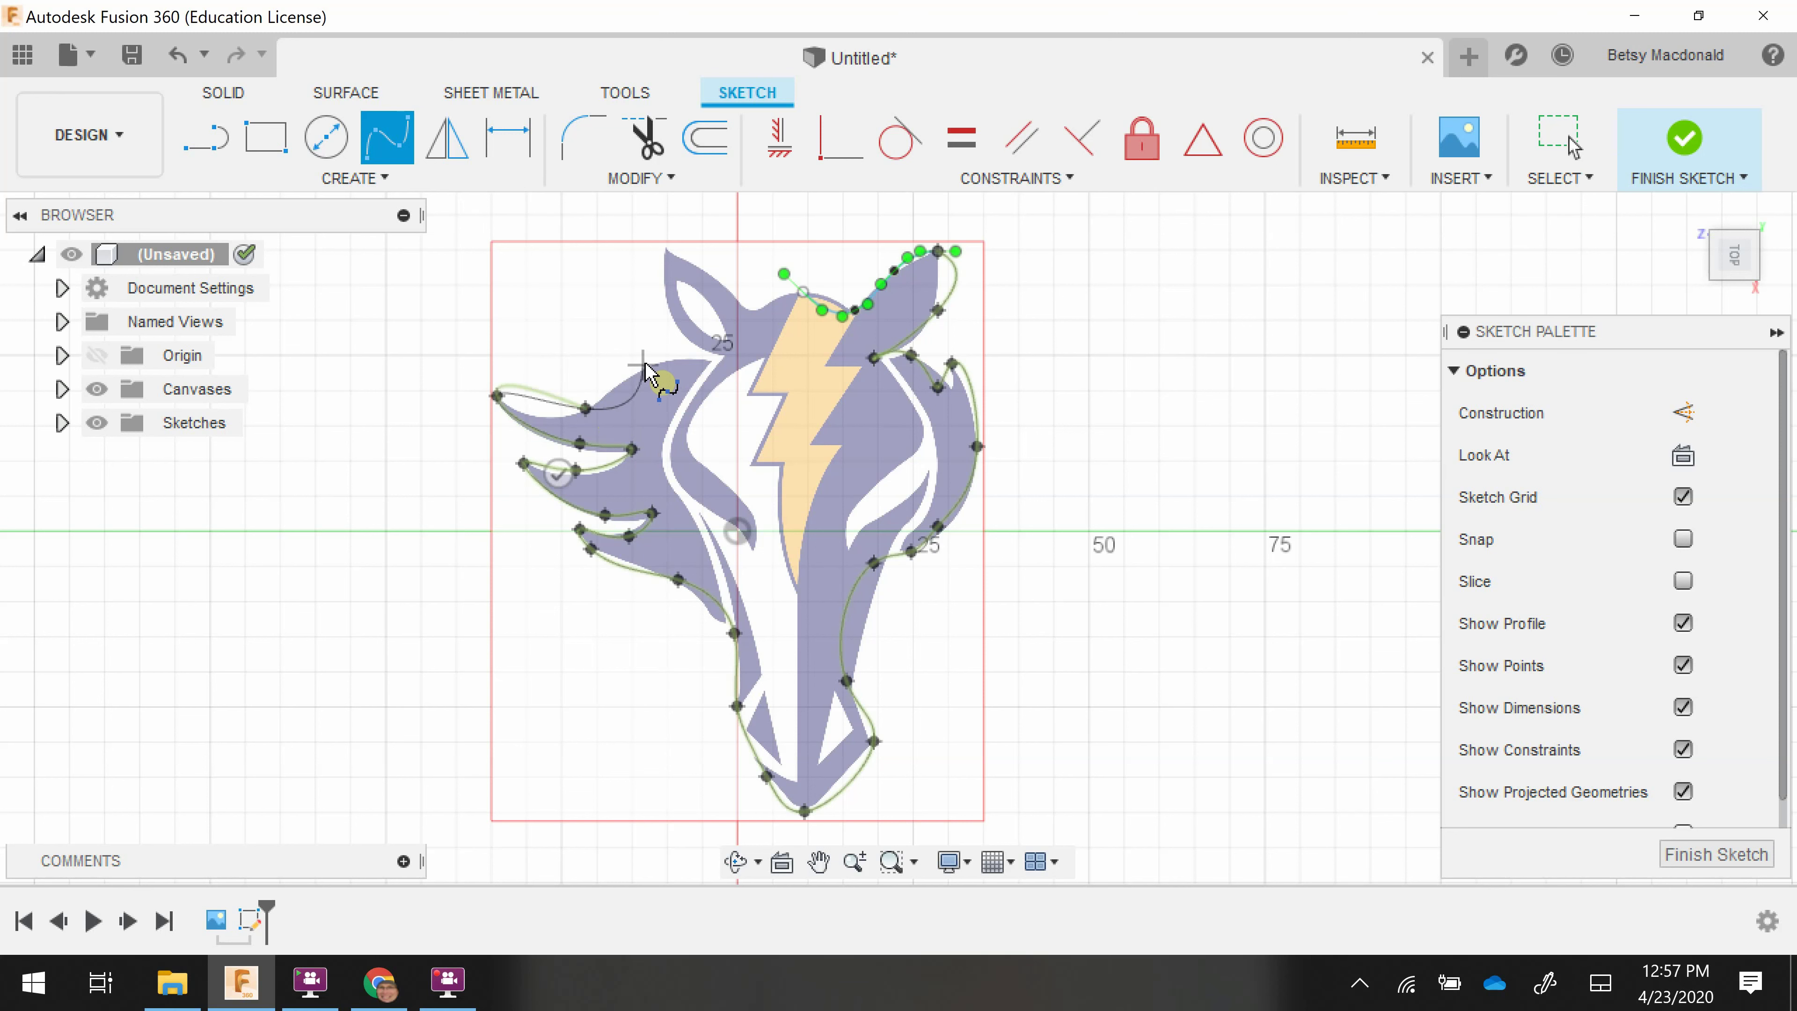
Trace around the left ear and close the spline at its starting point by the lightning bolt
{"action": "left_click", "coordinate": [641, 362]}
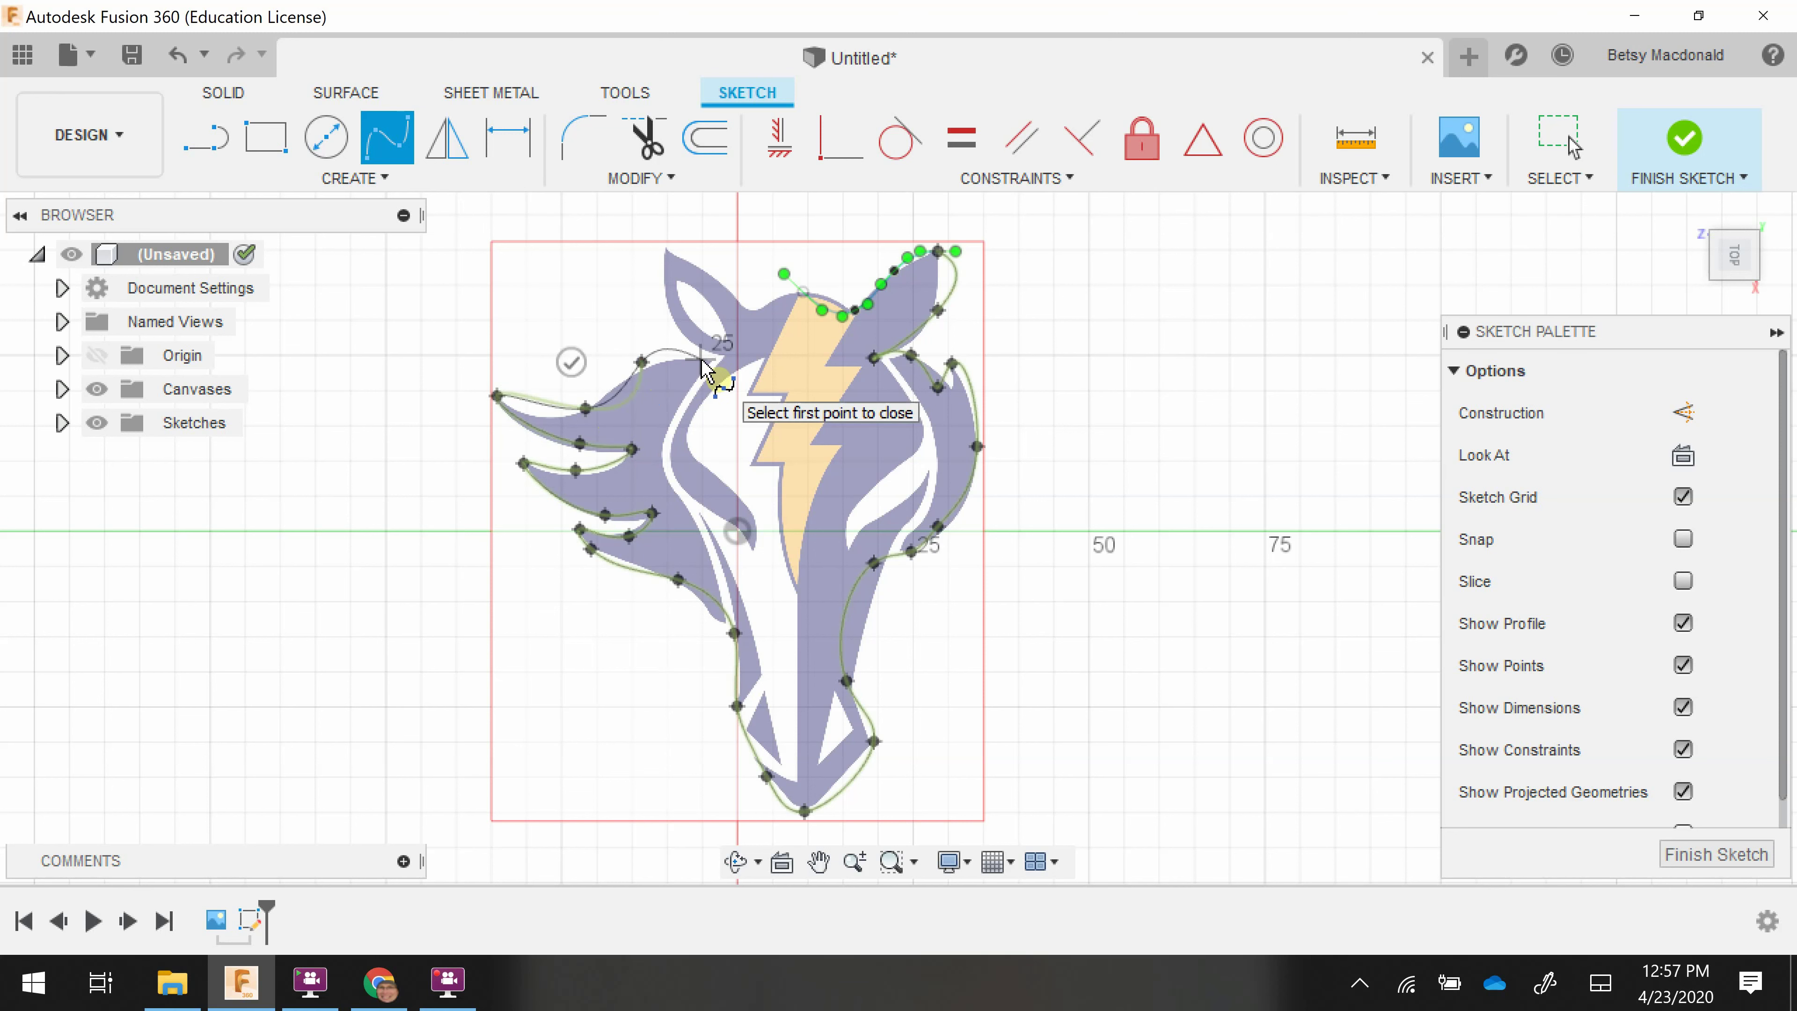
{"action": "left_click", "coordinate": [701, 357]}
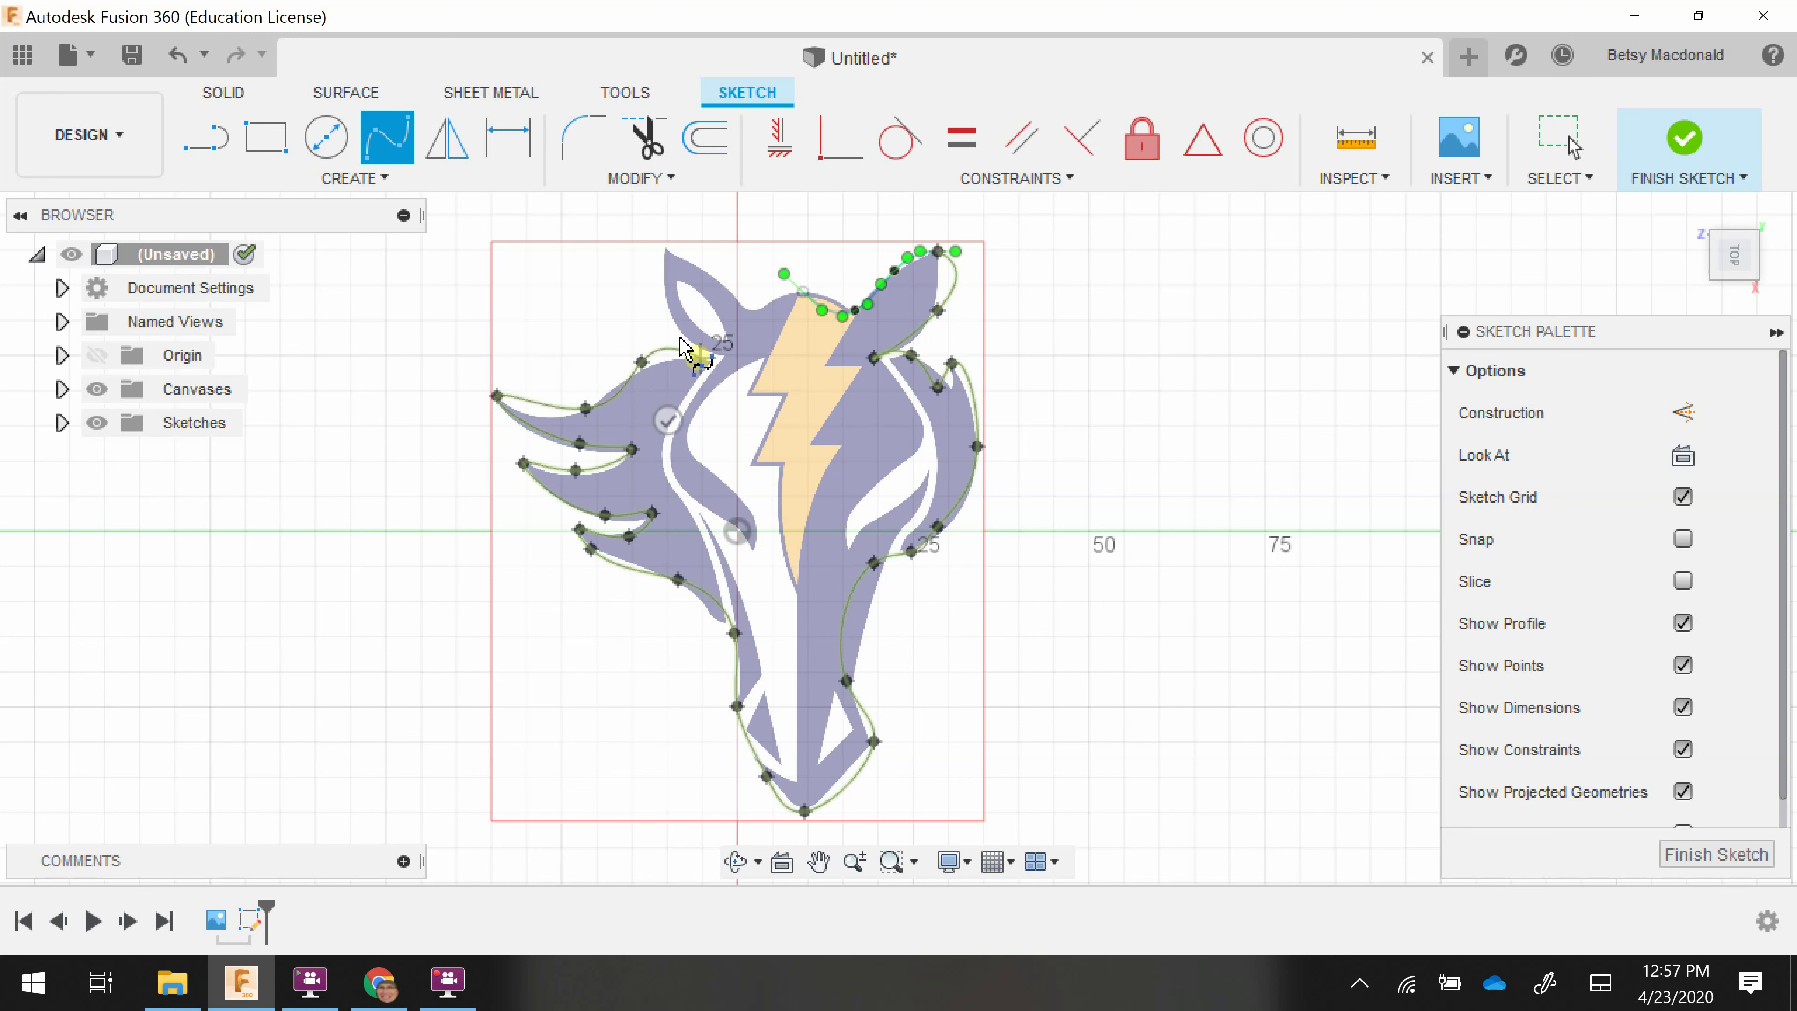
{"action": "left_click", "coordinate": [665, 309]}
{"action": "left_click", "coordinate": [658, 249]}
{"action": "left_click", "coordinate": [706, 271]}
{"action": "left_click", "coordinate": [748, 309]}
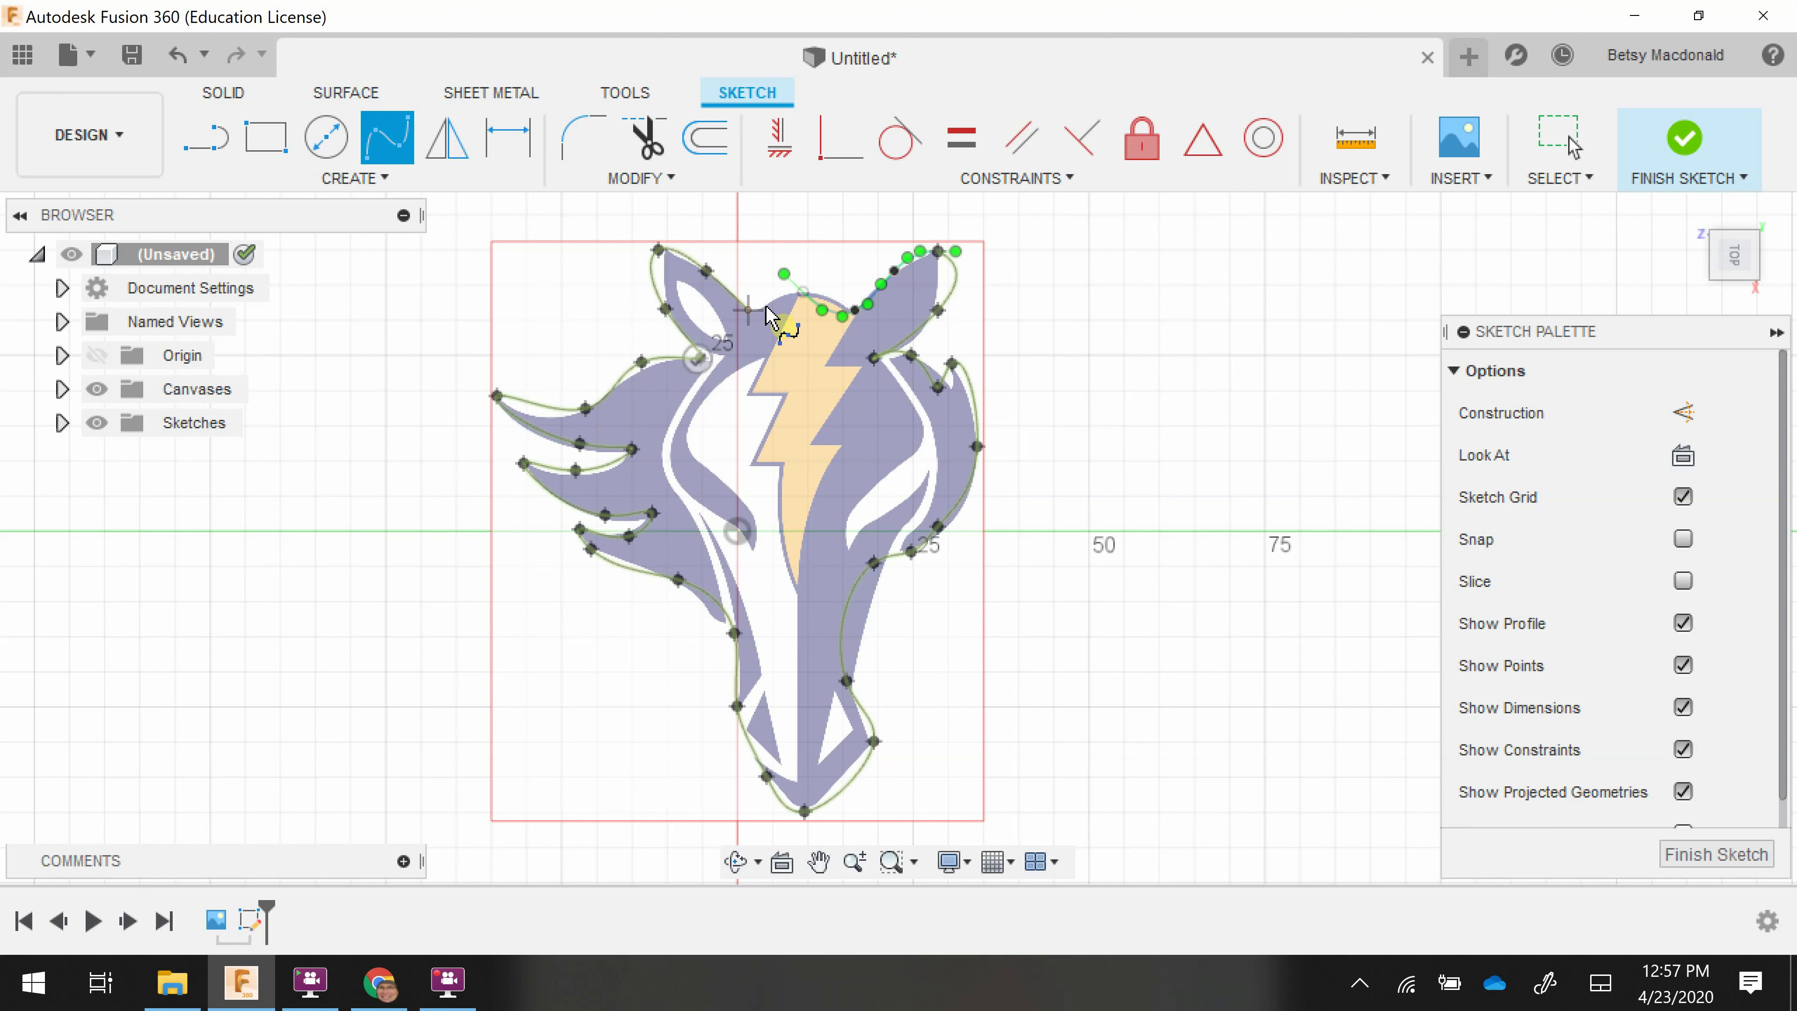
{"action": "left_click", "coordinate": [803, 293]}
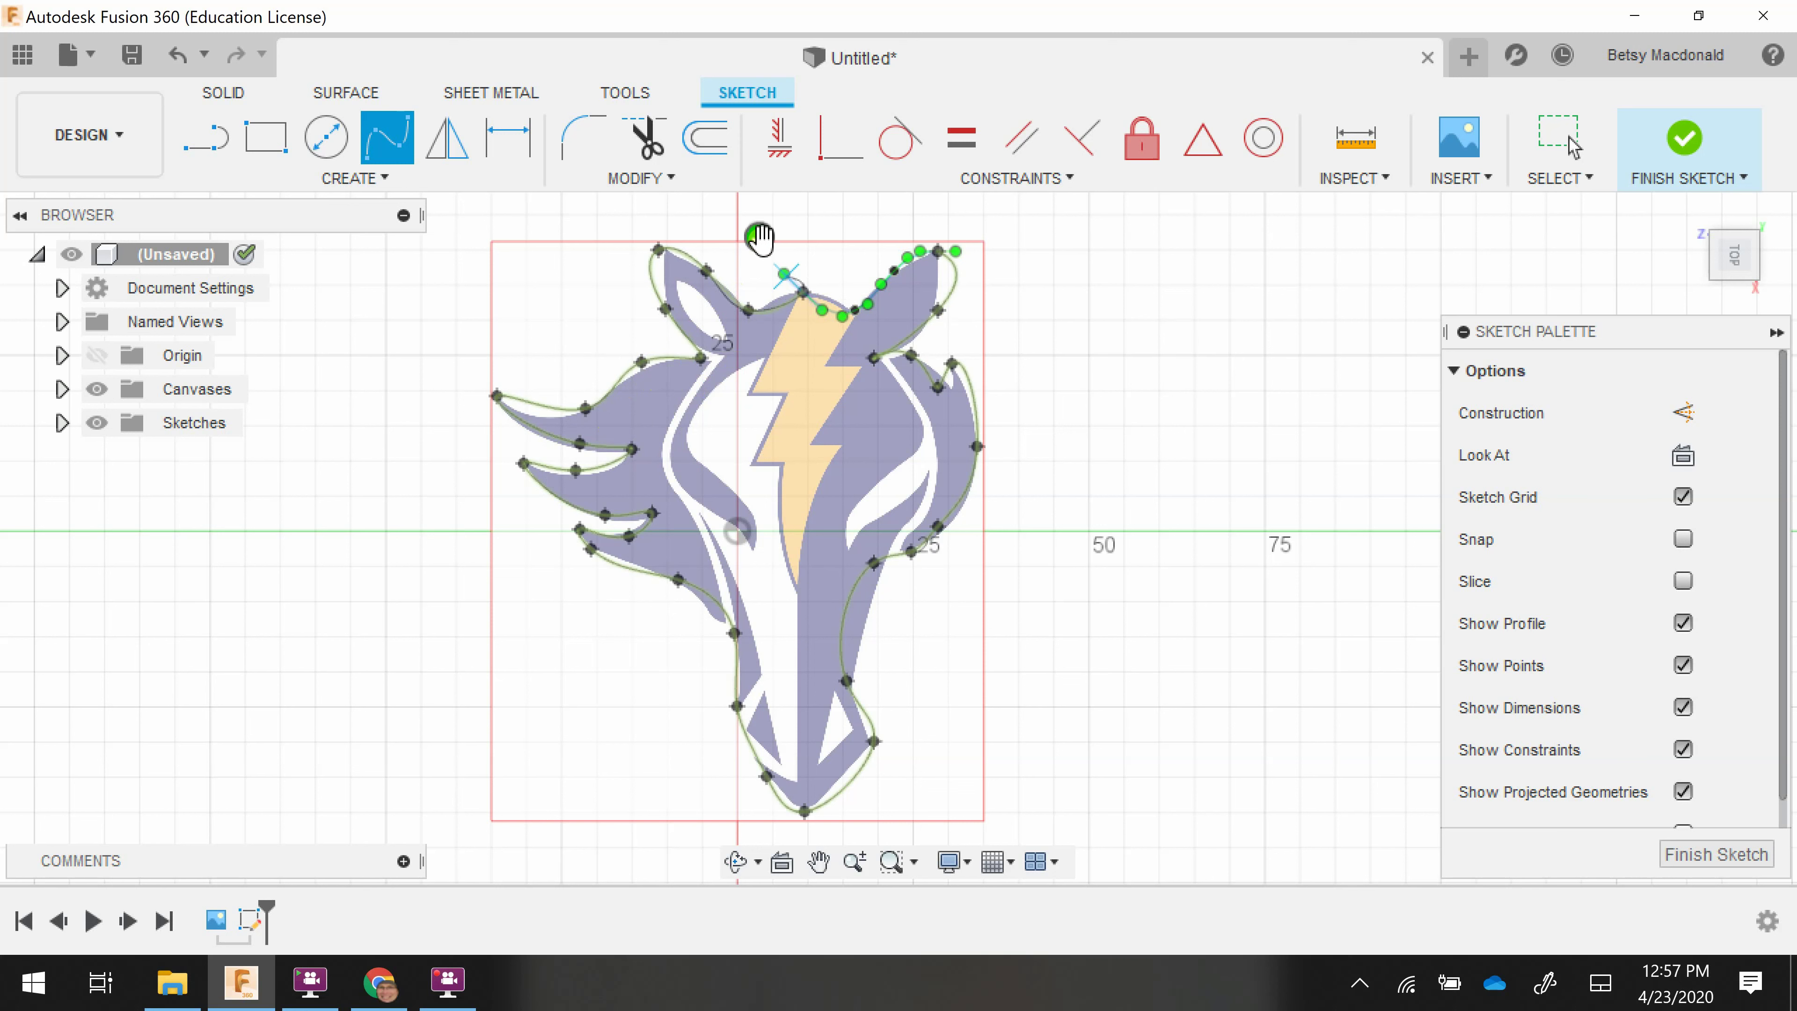
{"action": "left_click", "coordinate": [761, 239]}
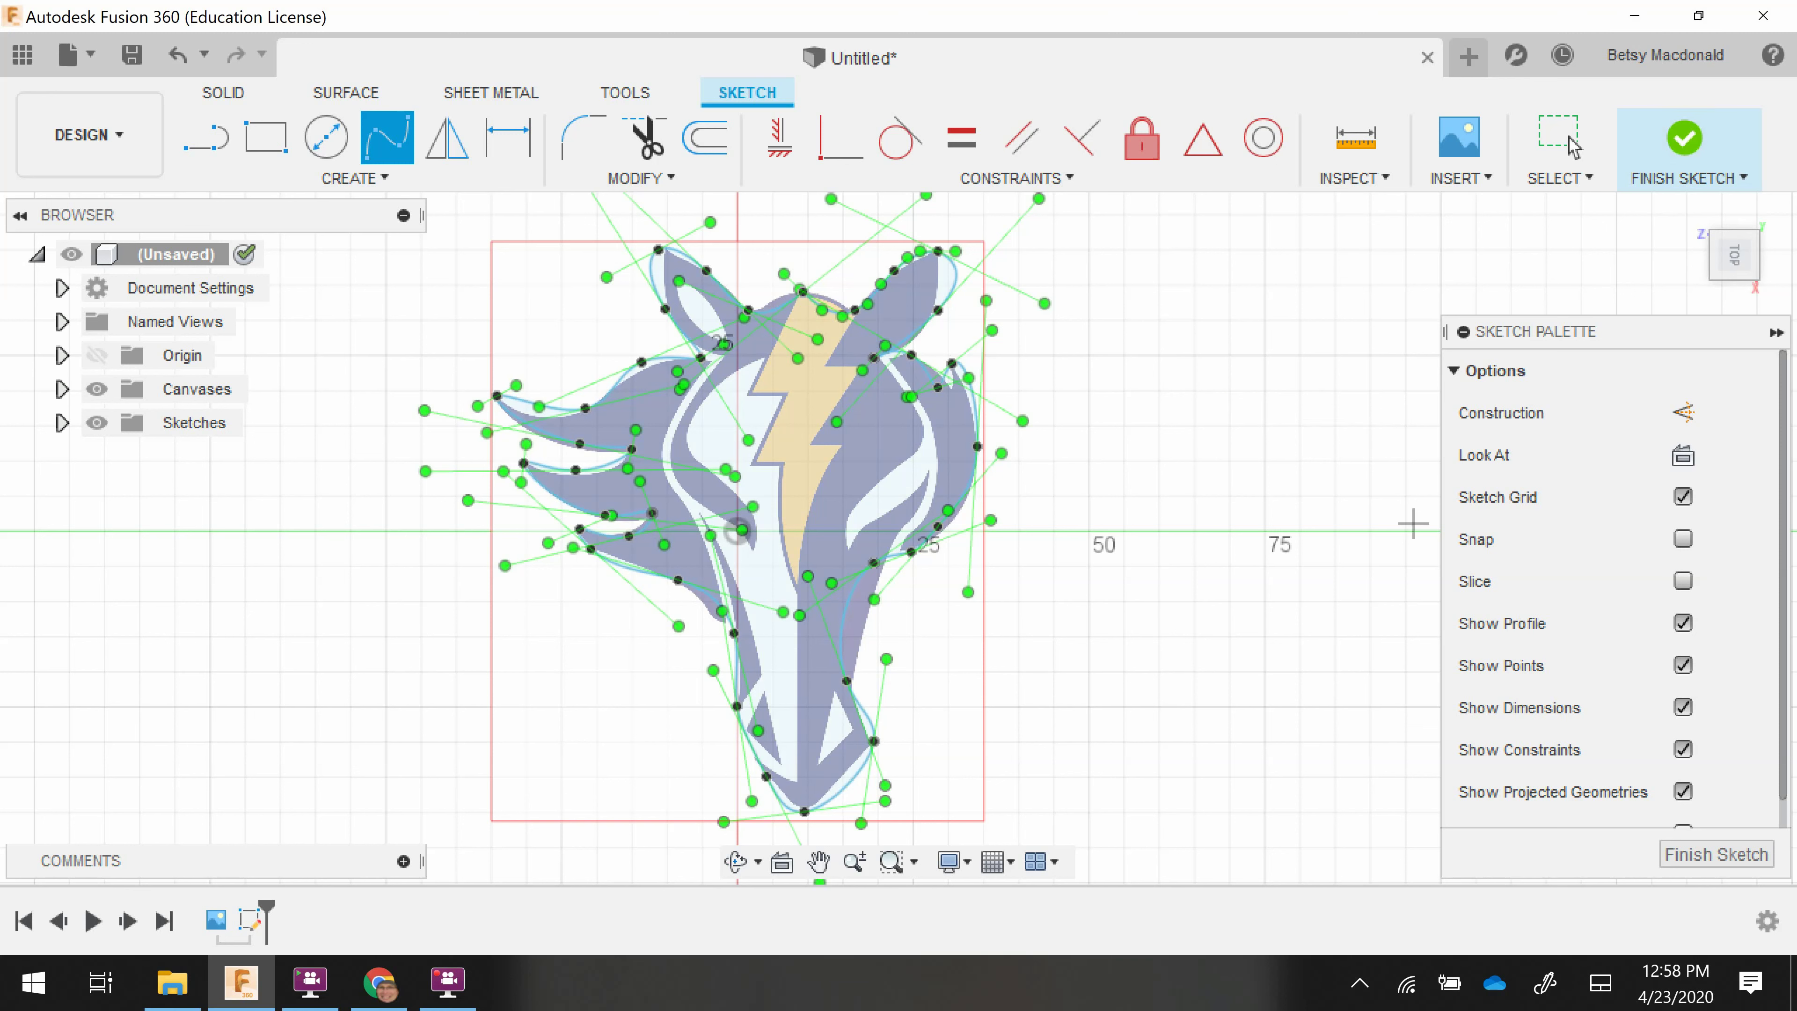
{"action": "left_click", "coordinate": [447, 987]}
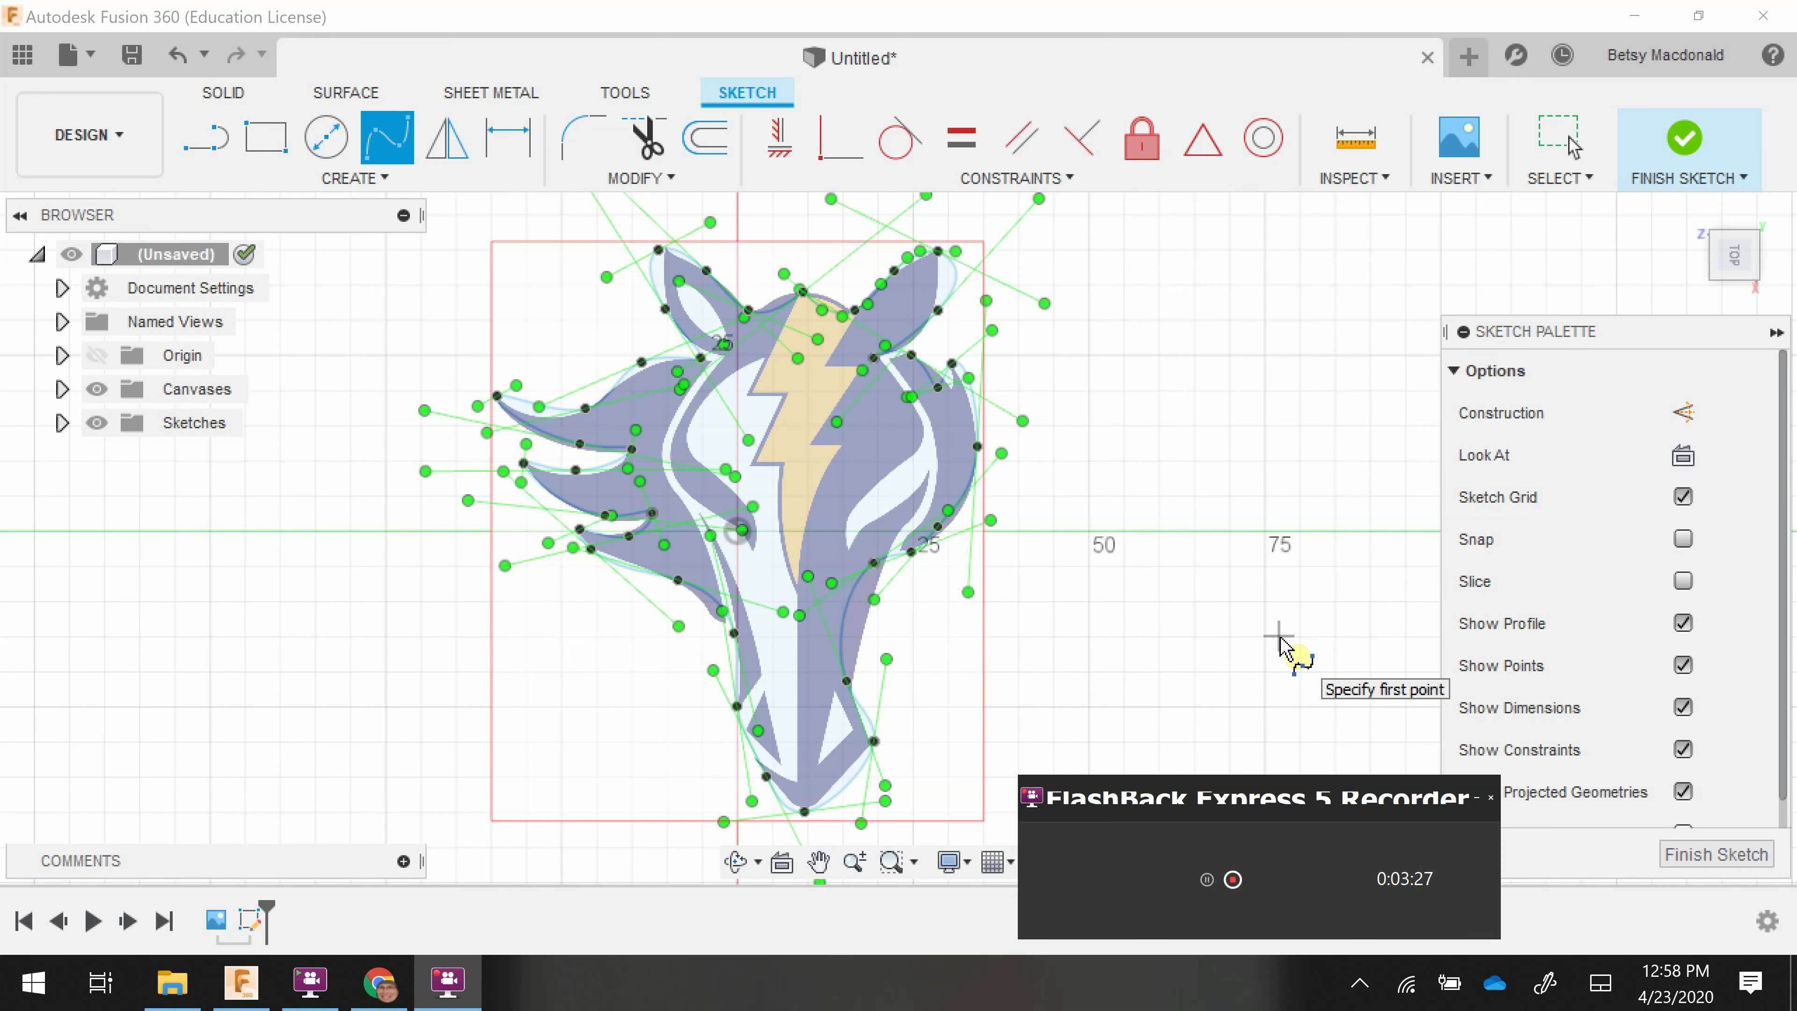
Finish the sketch and check the horse-head outline selects as one closed profile
{"action": "left_click", "coordinate": [1726, 145]}
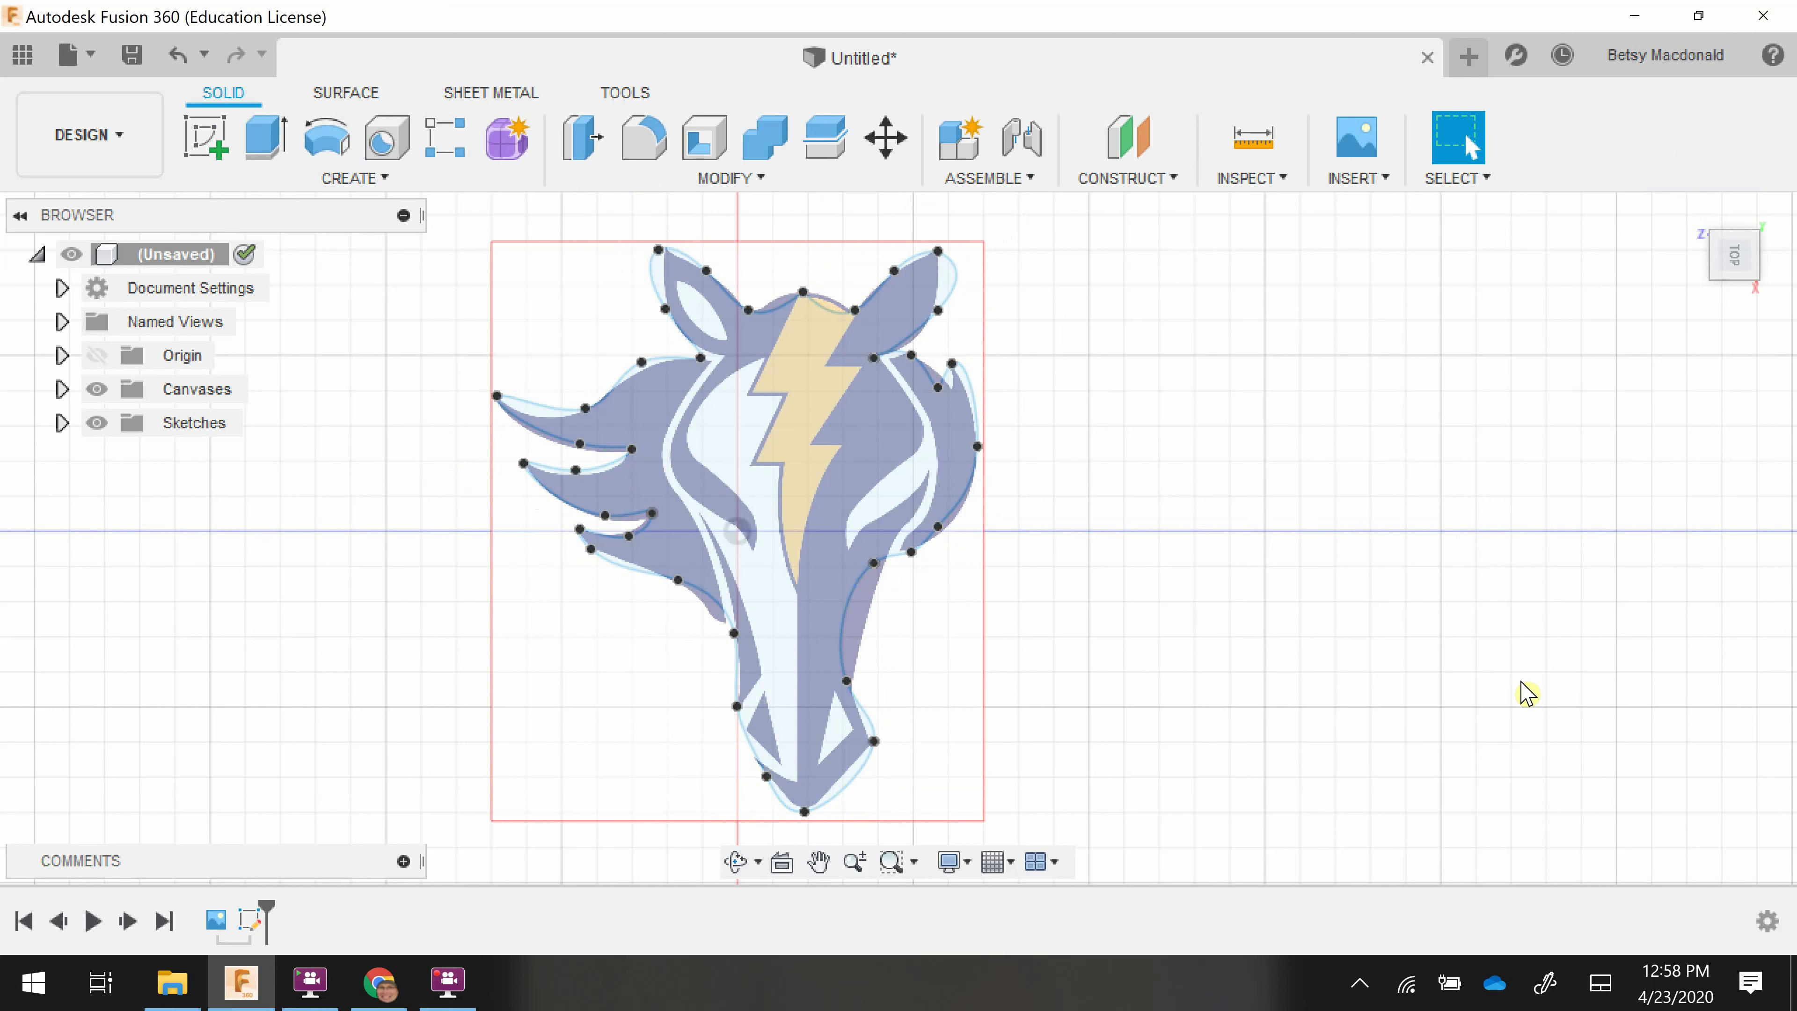
{"action": "left_click", "coordinate": [813, 573]}
{"action": "left_click", "coordinate": [674, 670]}
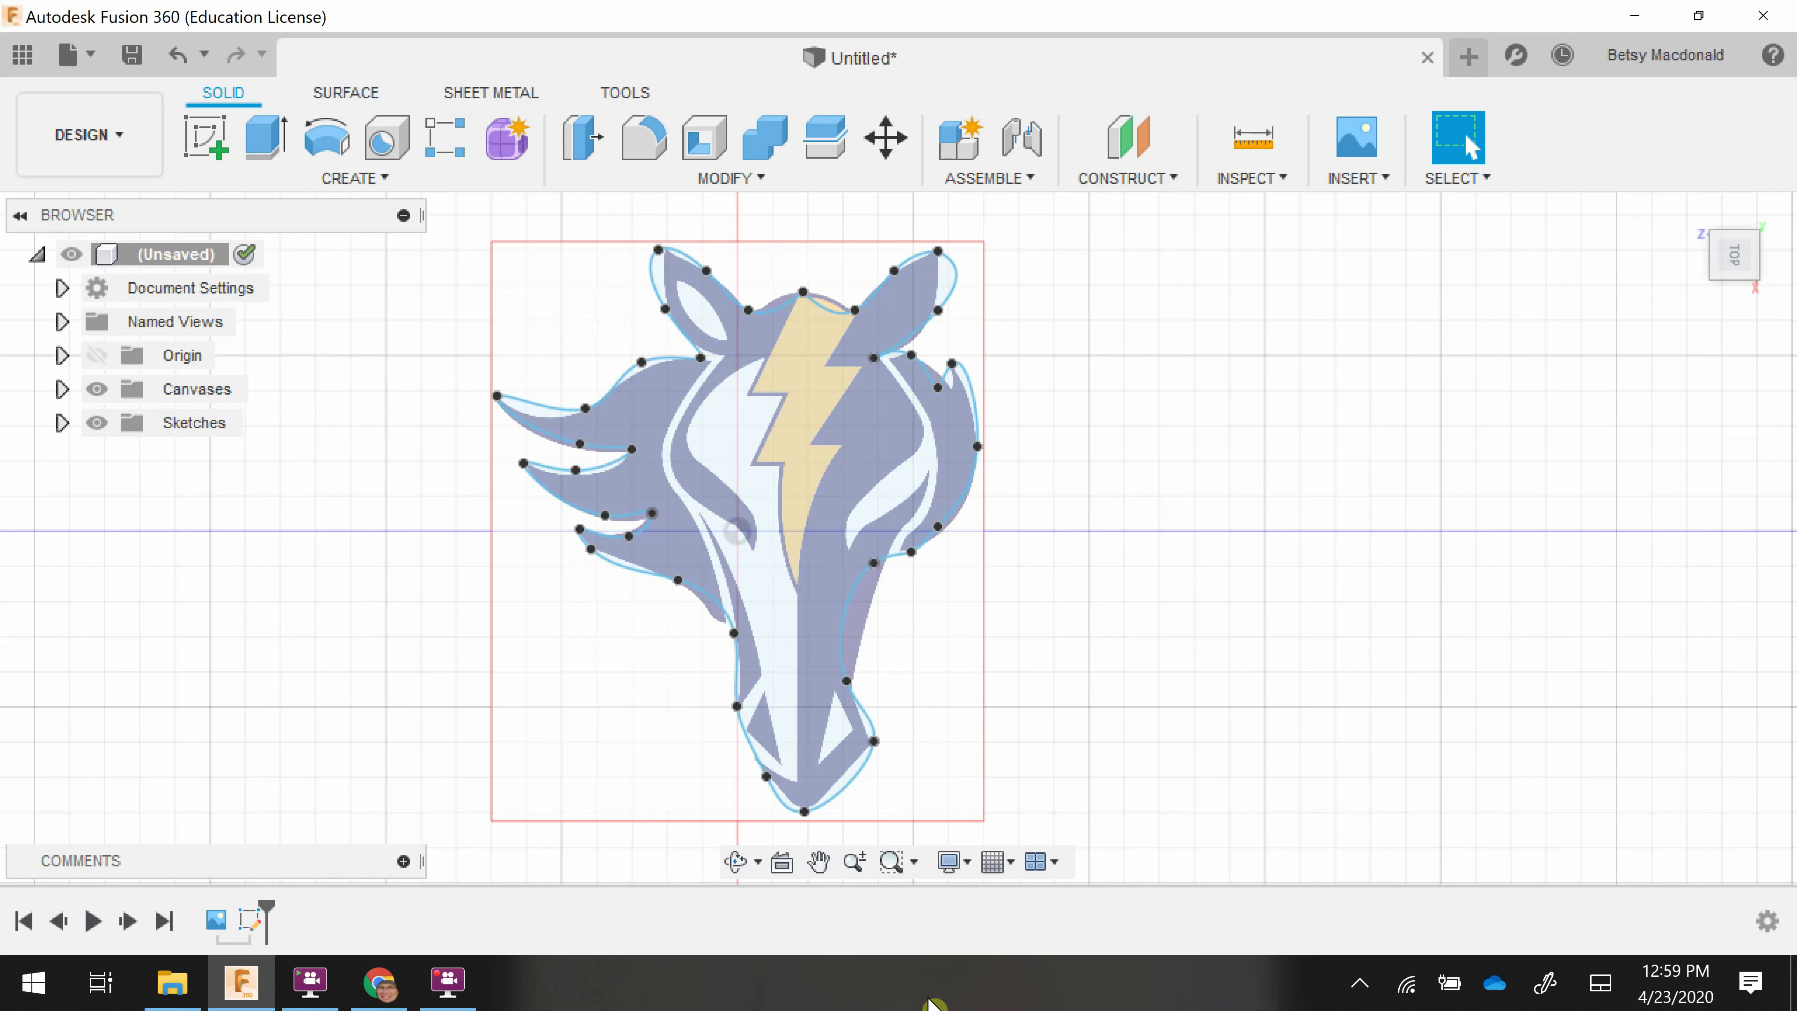
{"action": "left_click", "coordinate": [476, 983]}
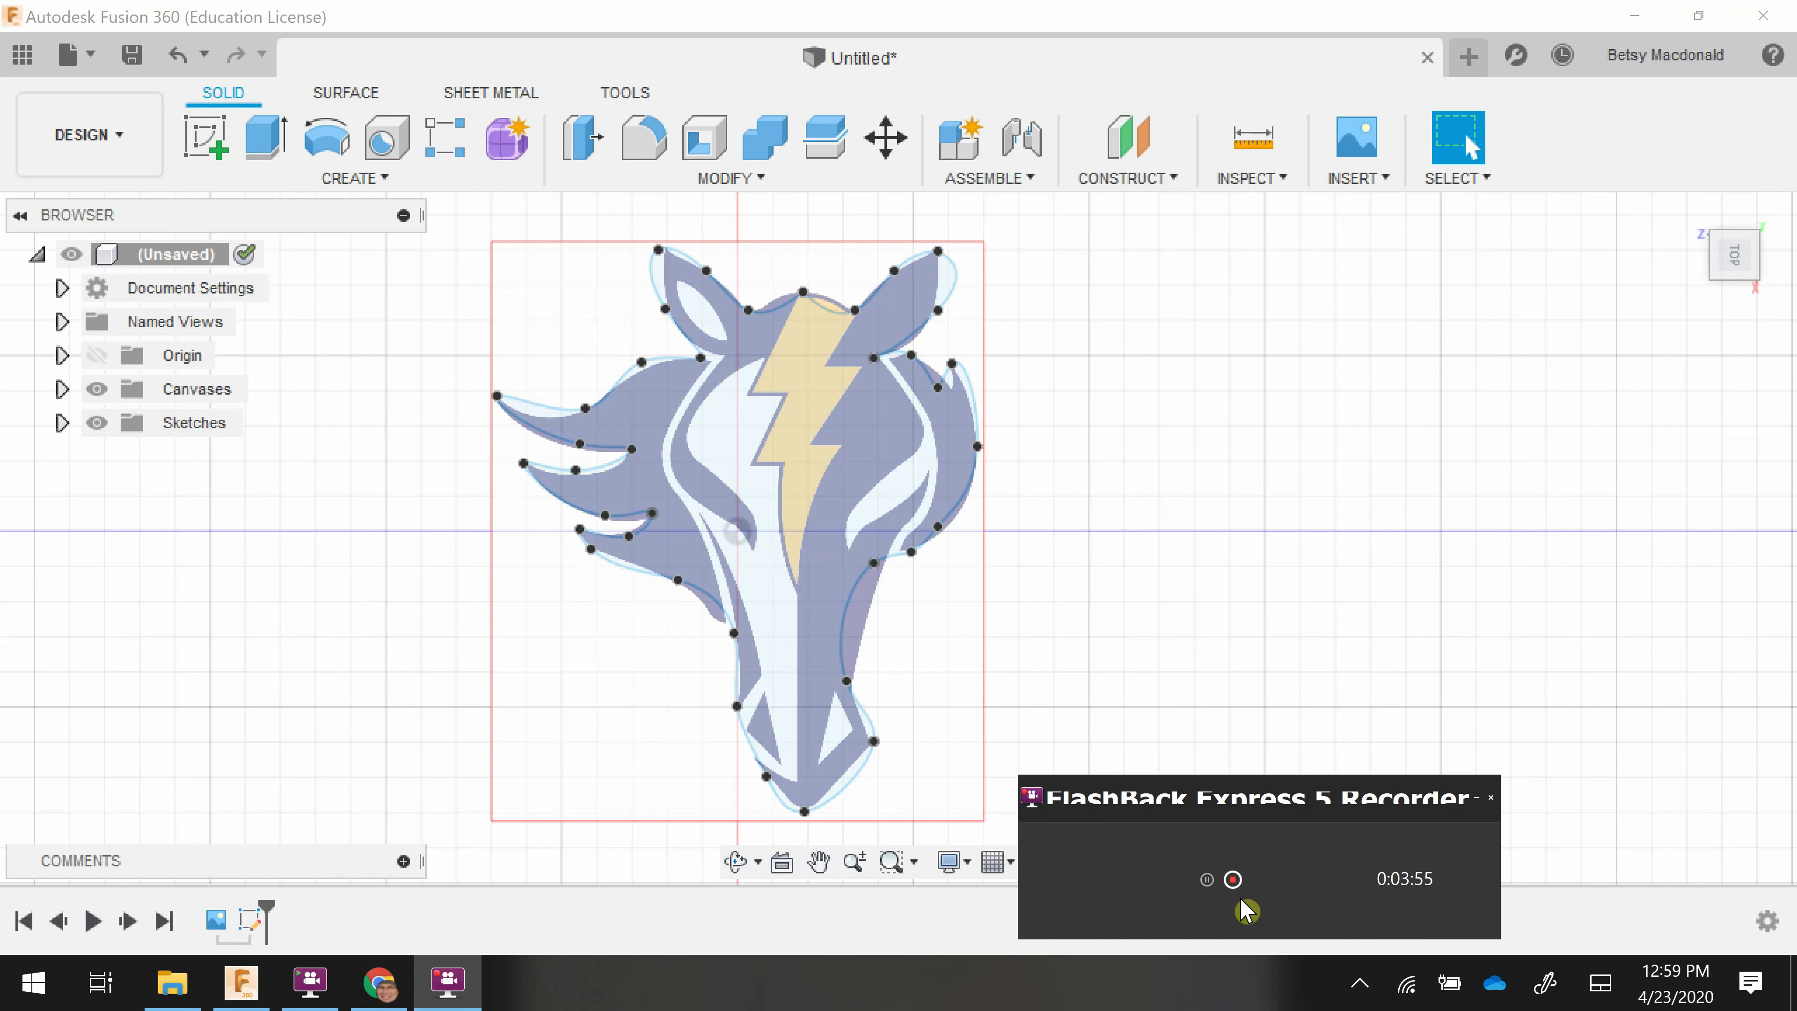